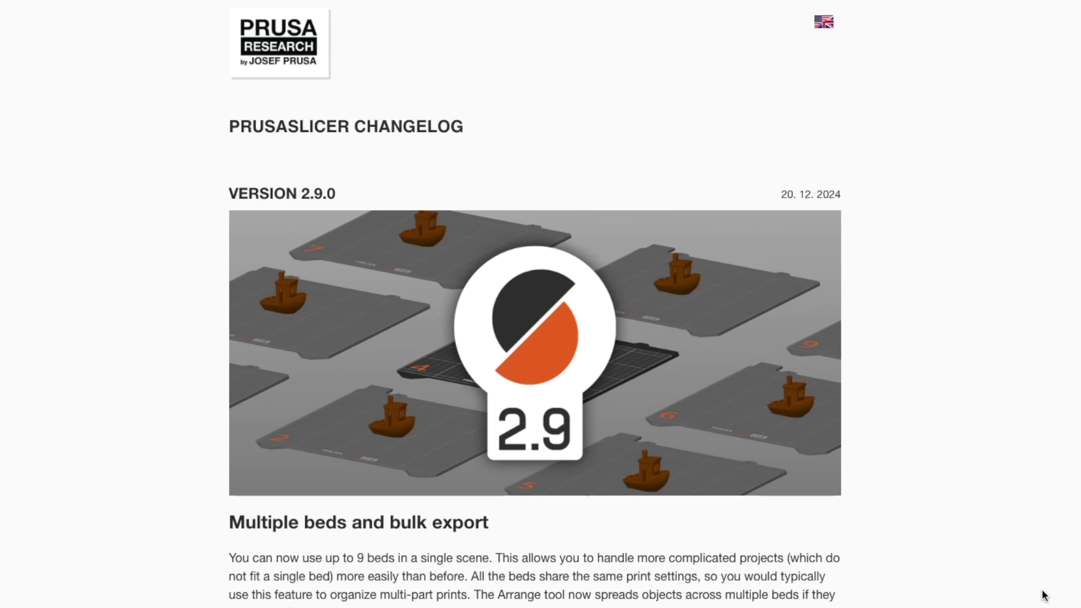
Scroll the PrusaSlicer 2.9.0 changelog to the 'Multiple beds and bulk export' section
scroll(1043, 595, "down", 6)
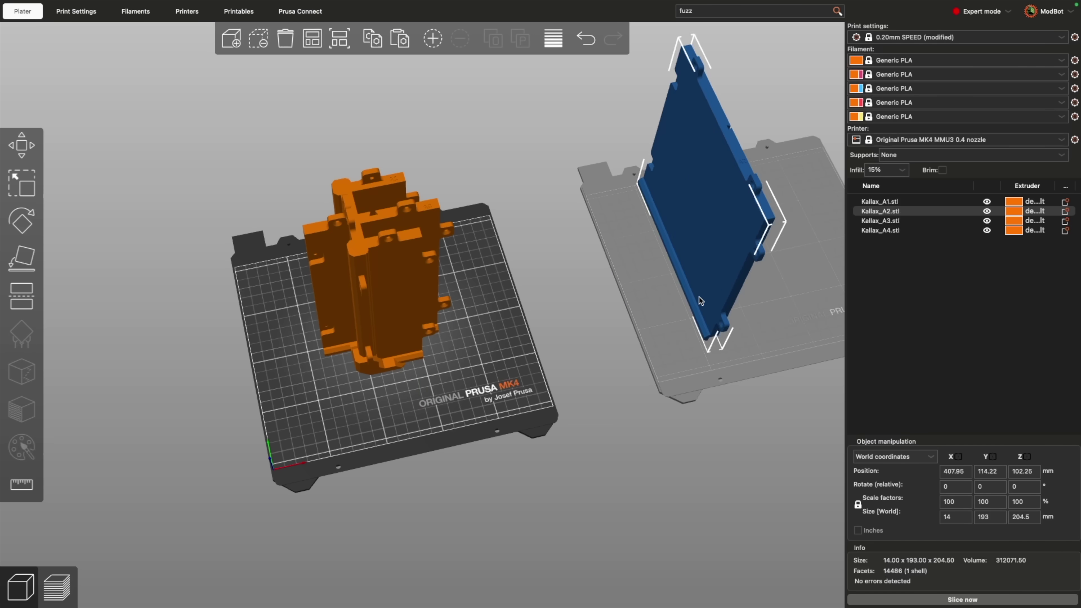
Orbit the plater view around the Kallax parts on the beds
left_click_drag(648, 307, 495, 385)
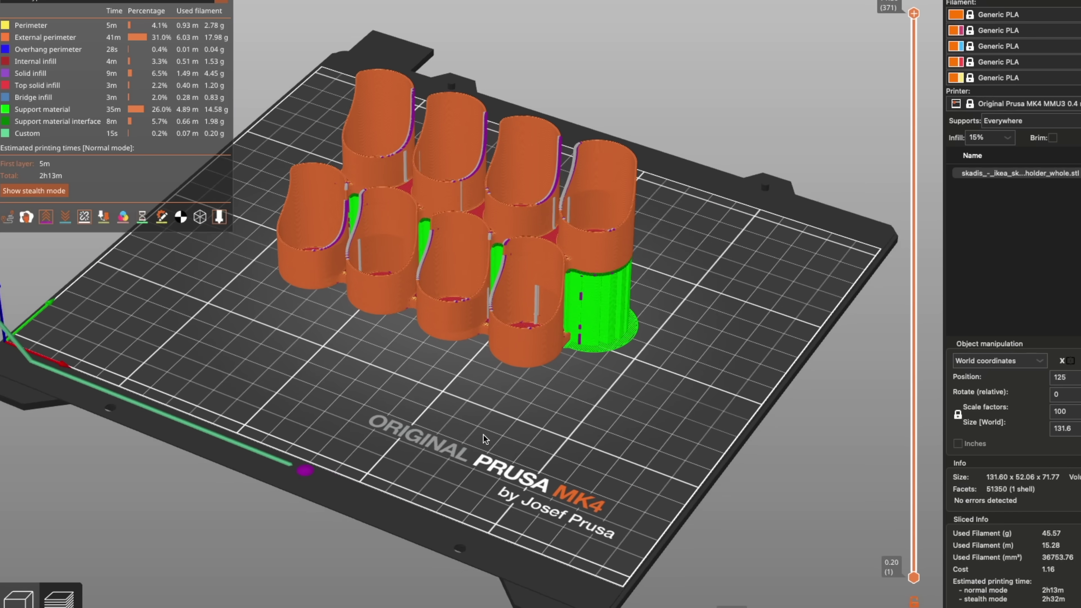
Orbit and zoom in on the sliced models to look down into the sliced container
mouse_move(483, 434)
left_mouse_down()
mouse_move(452, 436)
mouse_move(439, 451)
mouse_move(481, 437)
left_mouse_up()
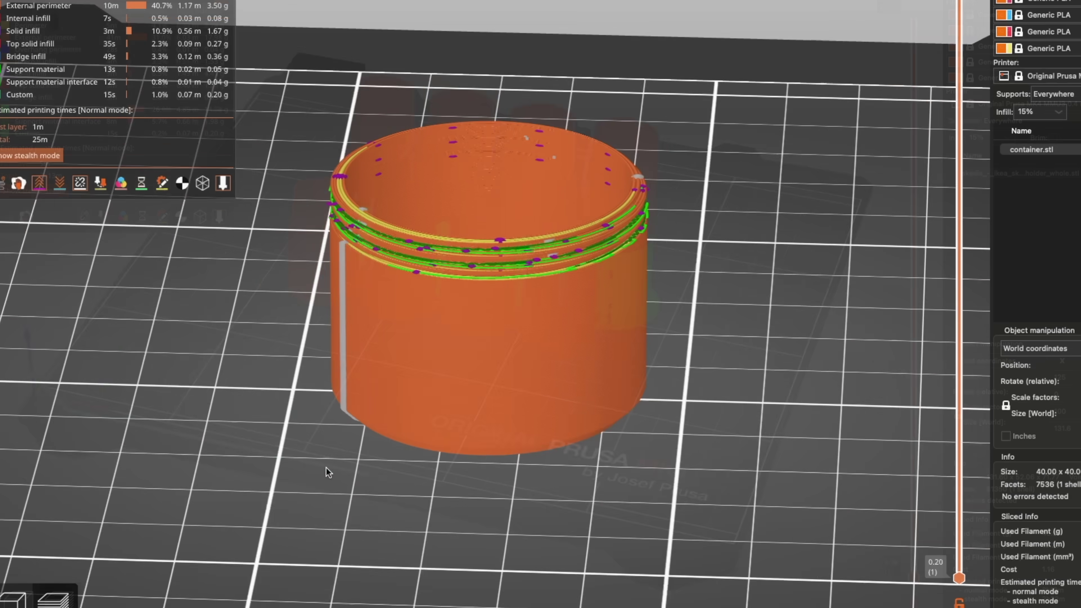
left_click_drag(326, 467, 393, 466)
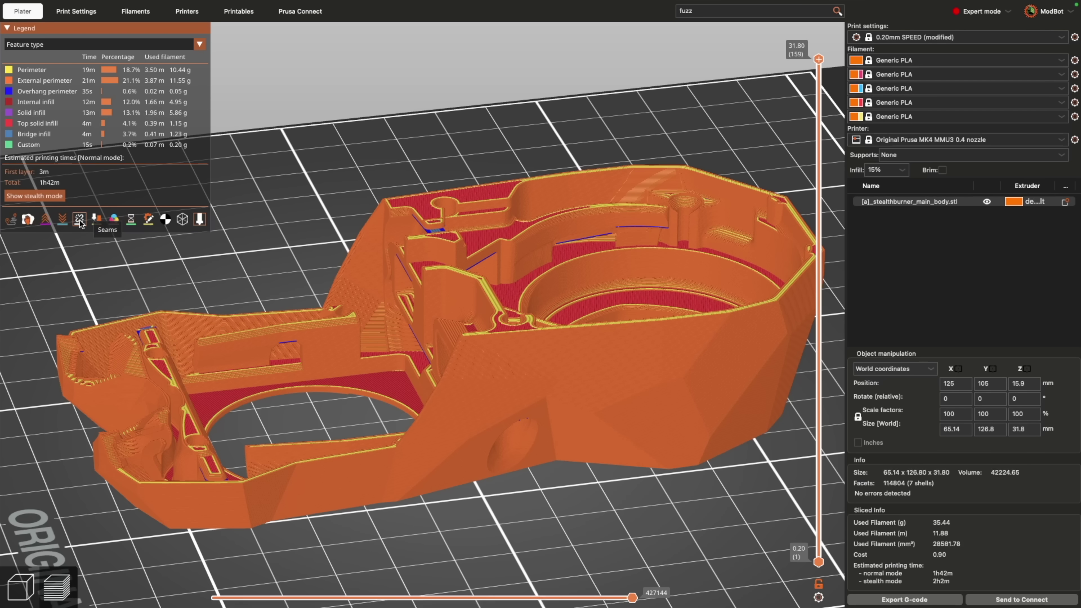
Zoom and orbit out around the sliced stealthburner main body preview
scroll(320, 361, "up", 5)
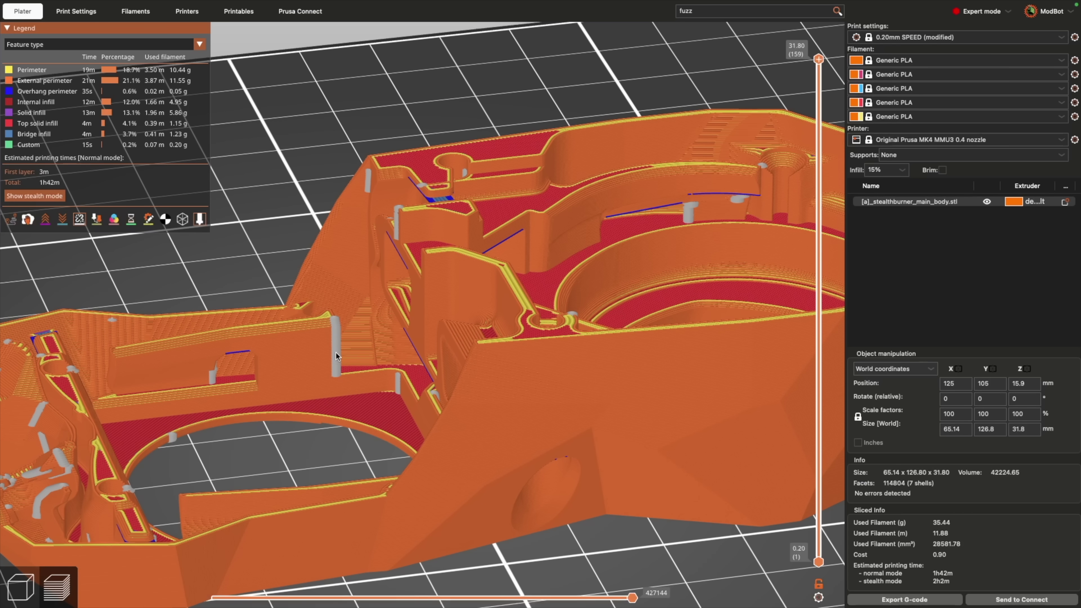
left_click_drag(205, 370, 123, 437)
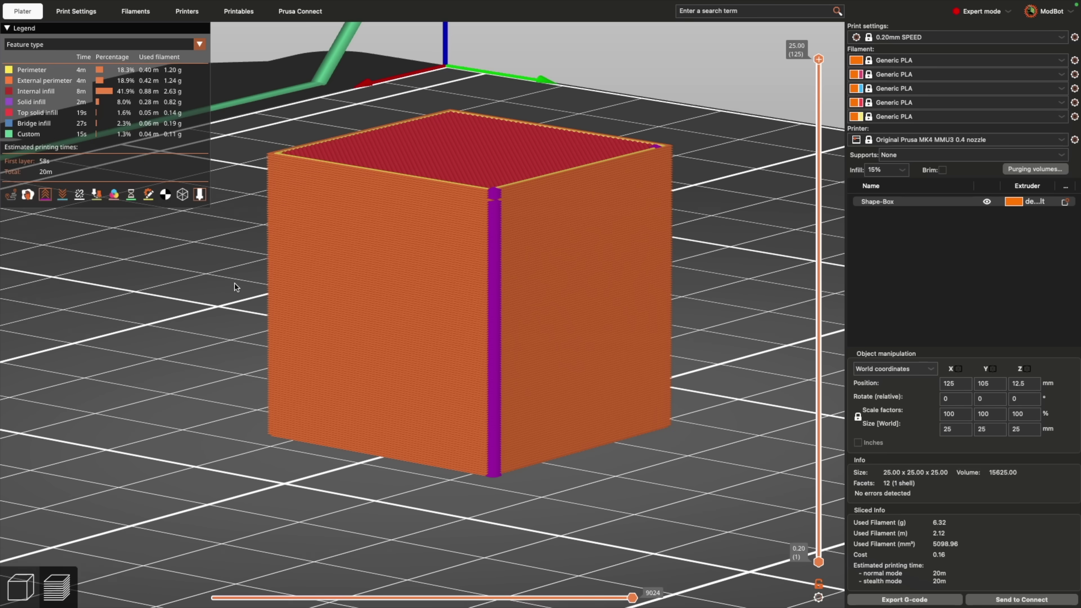
Orbit and zoom the sliced cylinder preview to reveal its straight vertical seam
left_click_drag(235, 285, 237, 286)
scroll(260, 276, "down", 2)
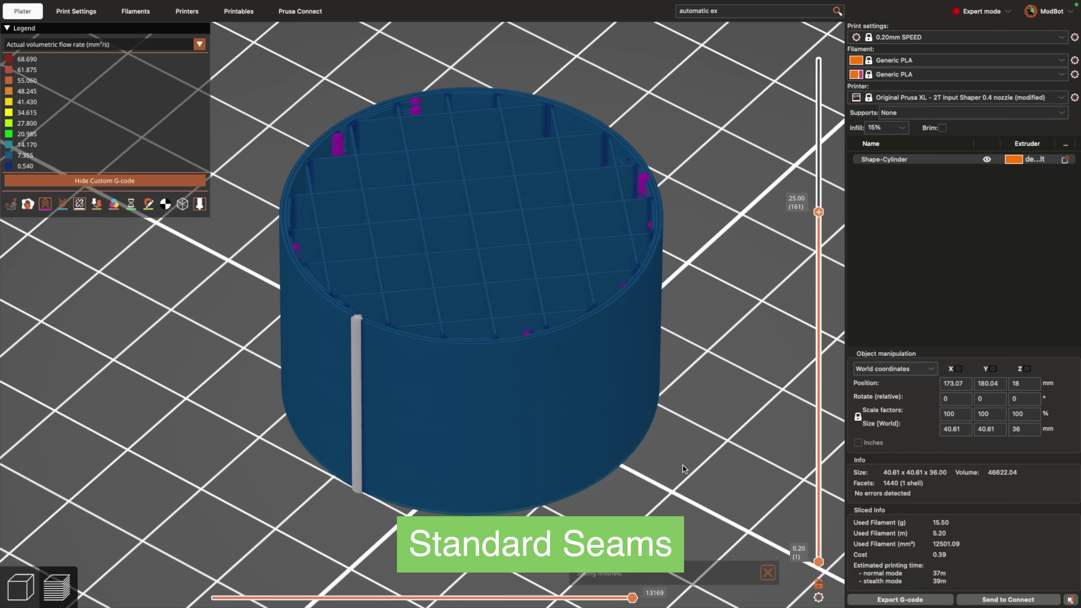
Orbit the resliced cylinder from several angles to inspect its scarf seam
left_click_drag(696, 465, 728, 462)
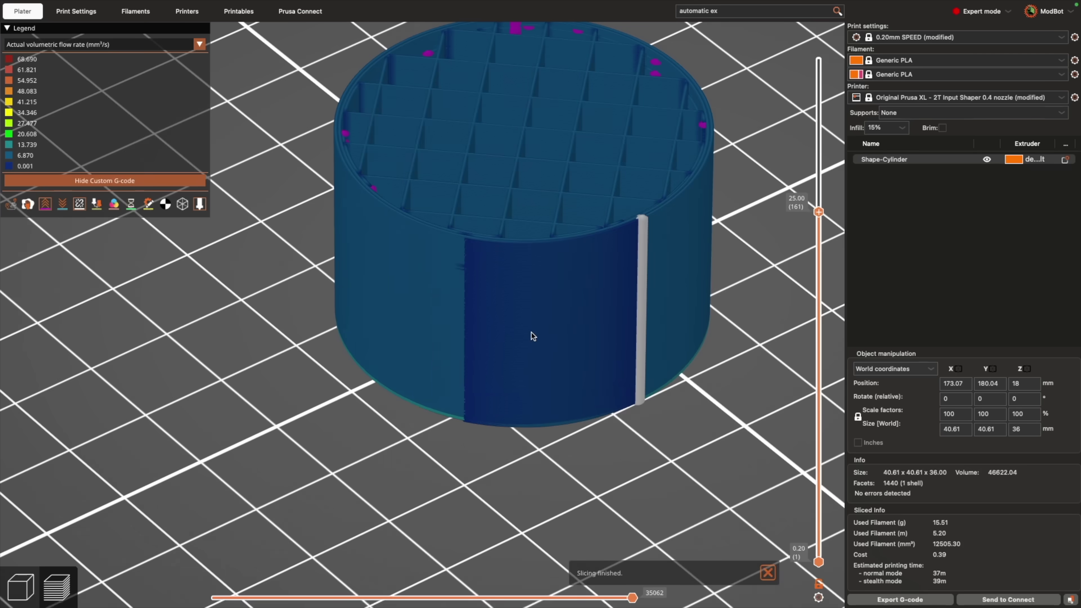
left_click_drag(531, 333, 518, 299)
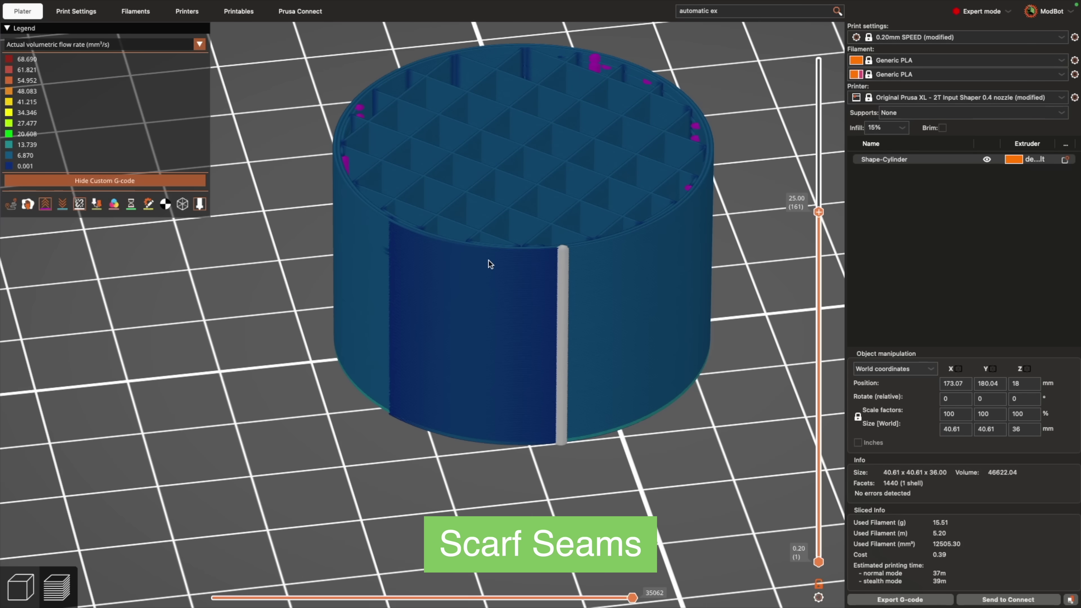
left_click_drag(623, 290, 601, 289)
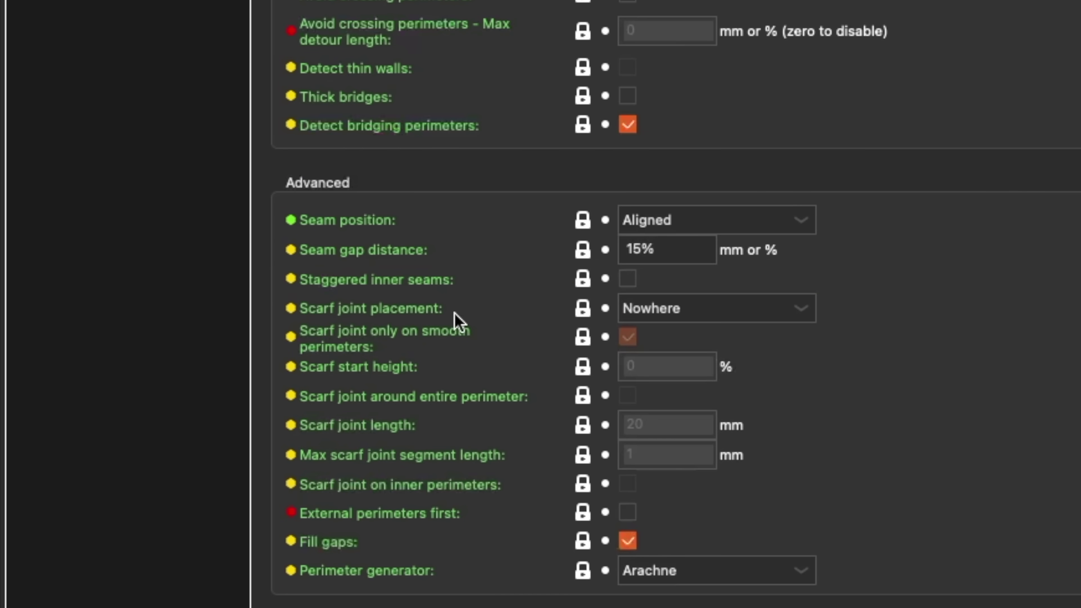
Open the Scarf joint placement dropdown, currently set to Nowhere
left_click(660, 316)
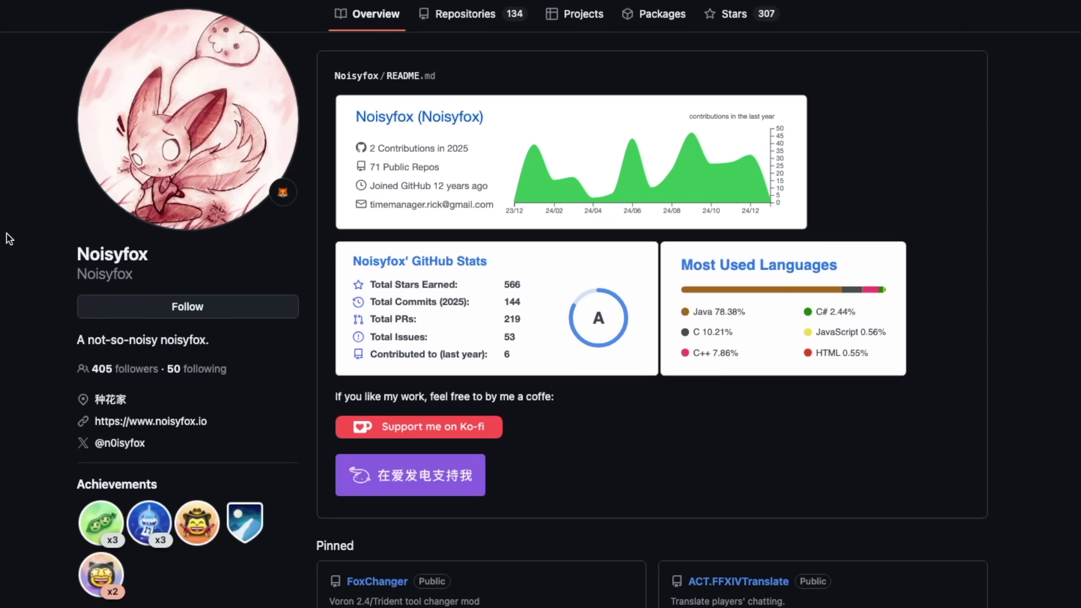
Select the release-note sentence saying scarf seams mimic OrcaSlicer's functionality
left_click_drag(949, 292, 992, 292)
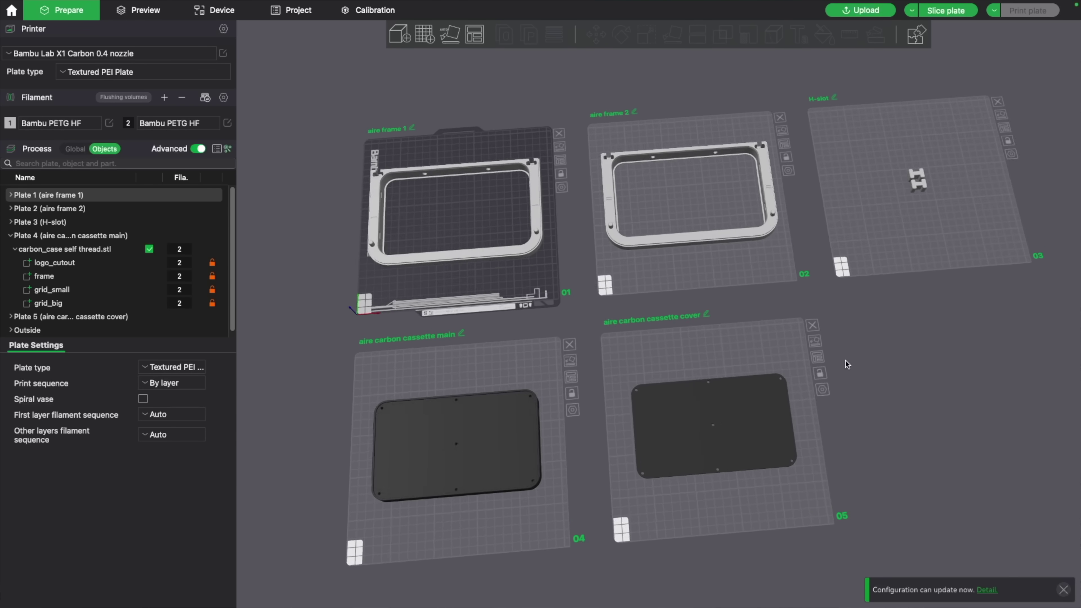
Tilt the five-plate view, make plate 4 (aire carbon cassette main) active, and pan
left_click_drag(841, 374, 865, 337)
left_click(659, 364)
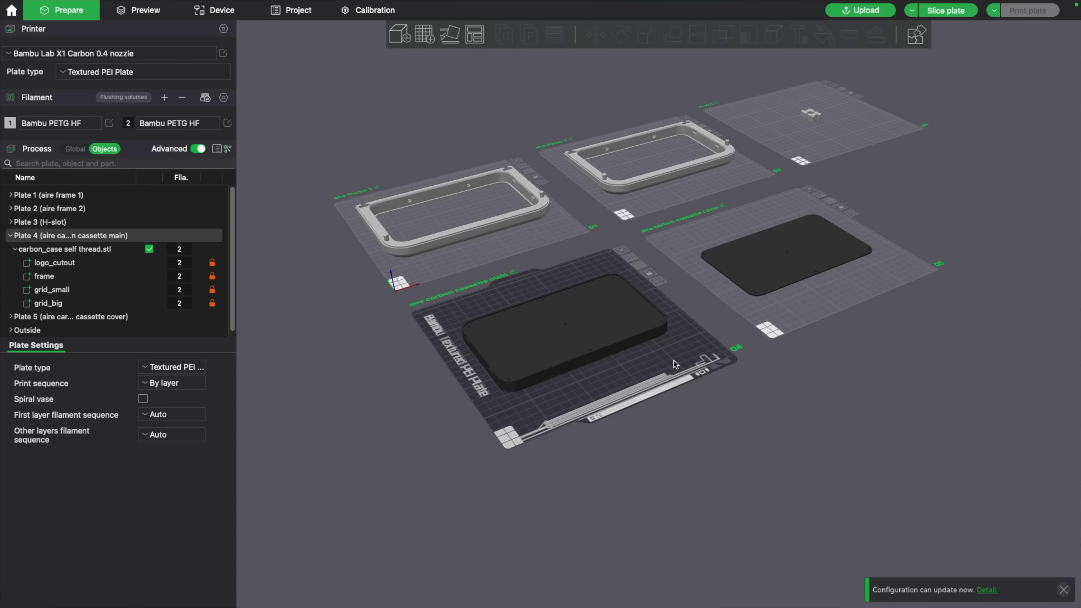
scroll(617, 353, "up", 3)
middle_click_drag(441, 331, 511, 424)
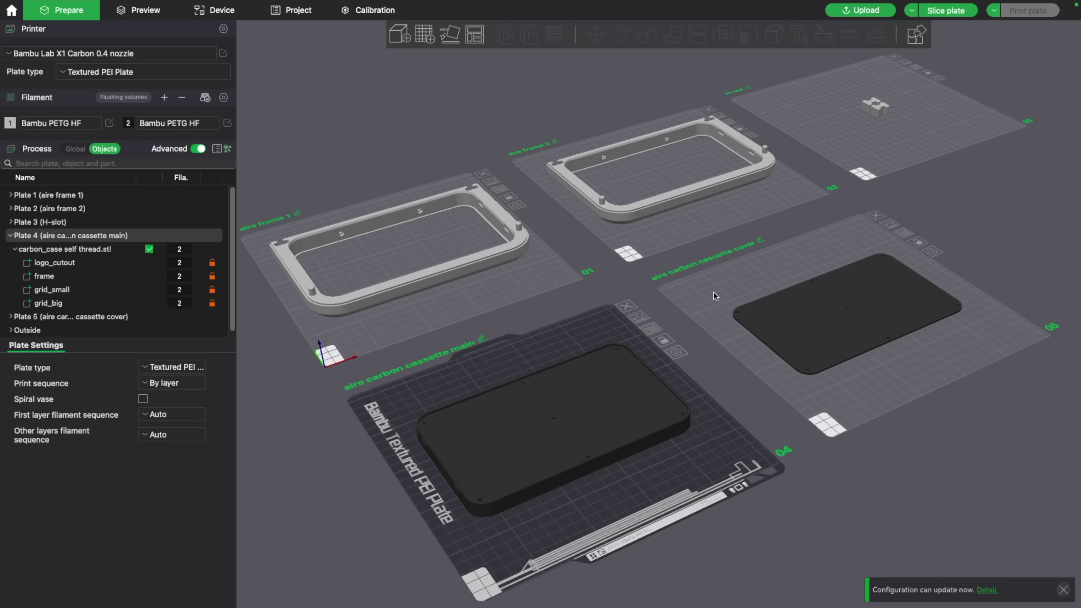
left_click_drag(669, 292, 633, 386)
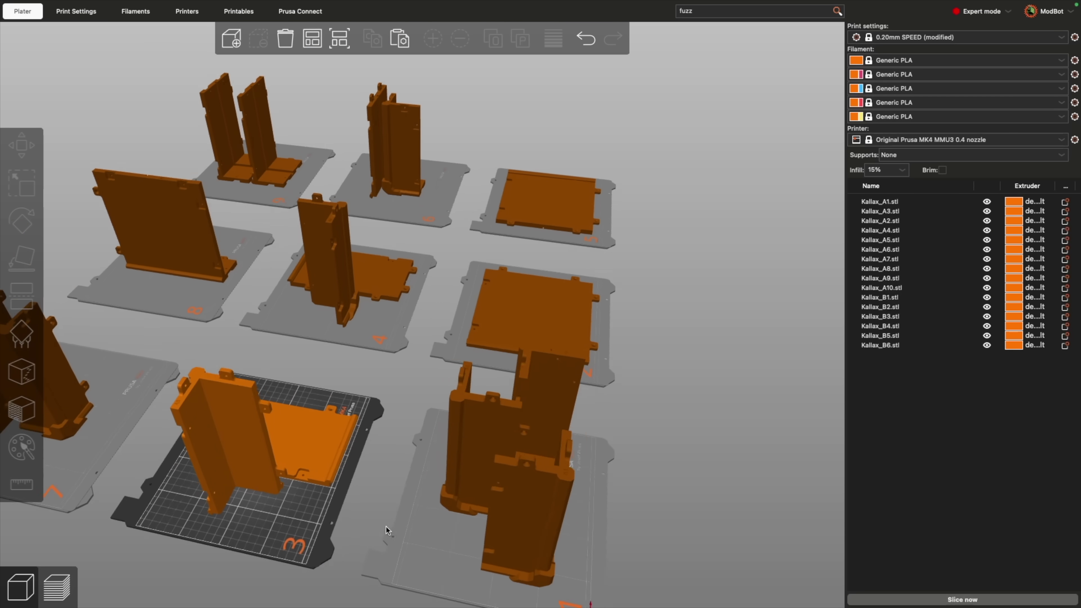
Move a Kallax part from bed 1 onto bed 2, slice, and preview bed 2
left_click_drag(386, 526, 329, 359)
left_click_drag(499, 567, 415, 502)
left_click(646, 231)
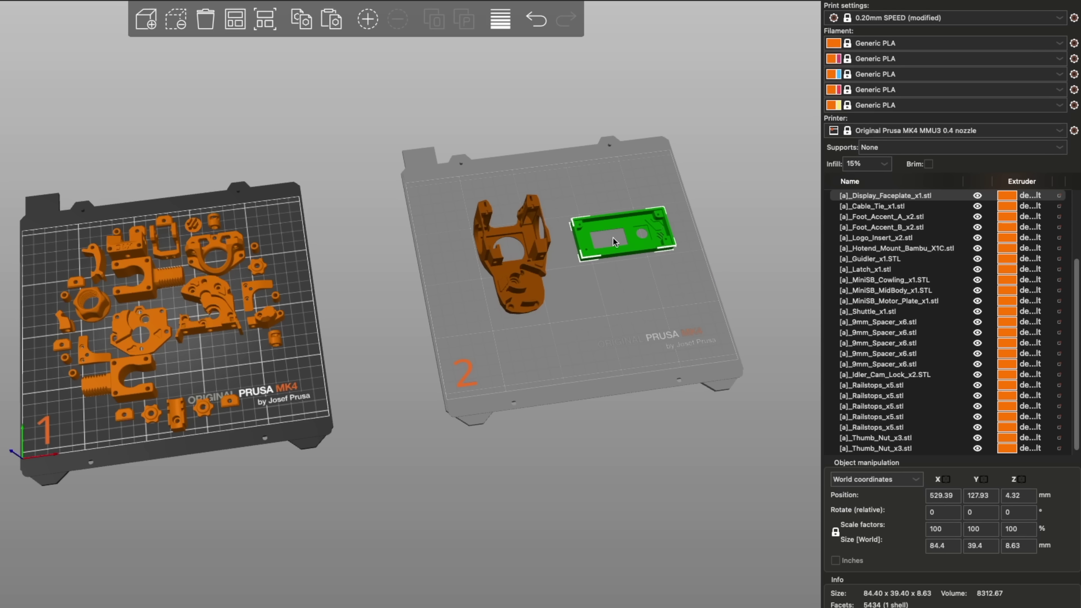
left_click_drag(214, 295, 546, 333)
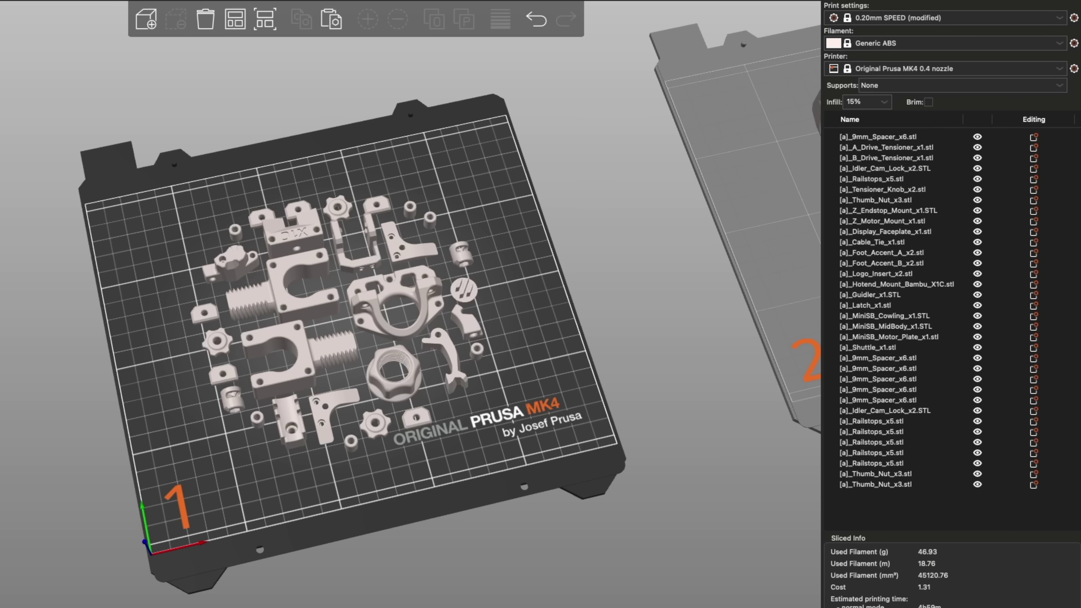
key("Tab")
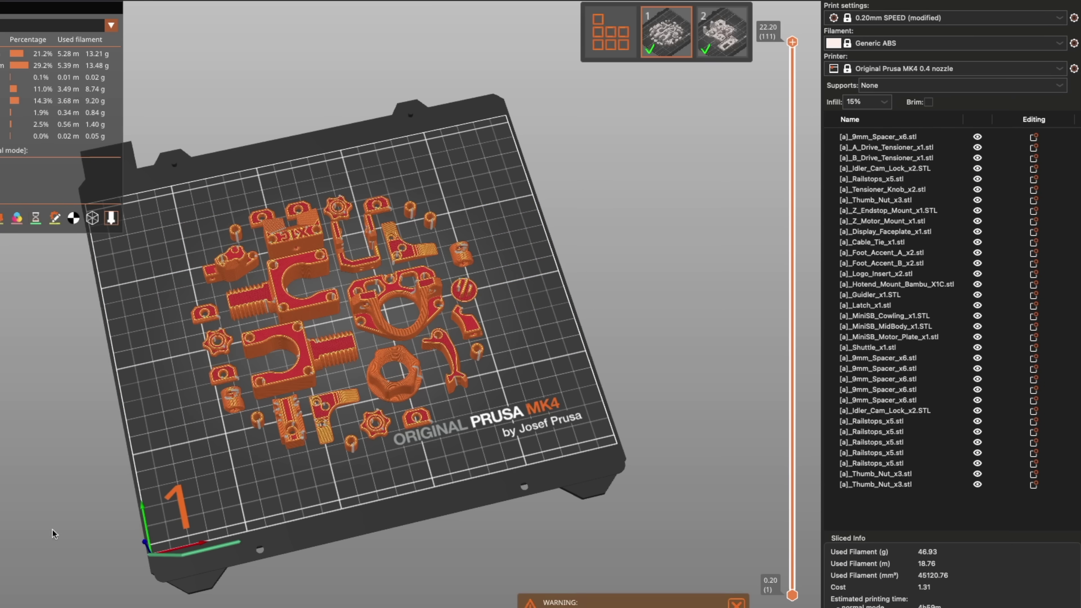
left_click(713, 24)
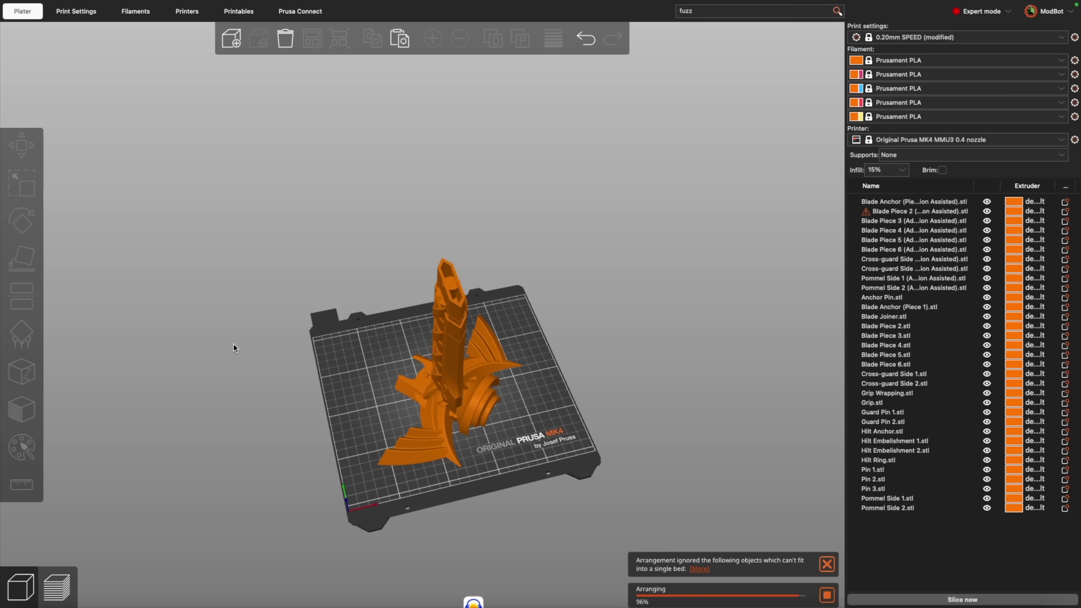
Drag the 21.02_Skadis Ruler35mm part from bed 1 onto bed 2
left_click_drag(529, 502, 489, 461)
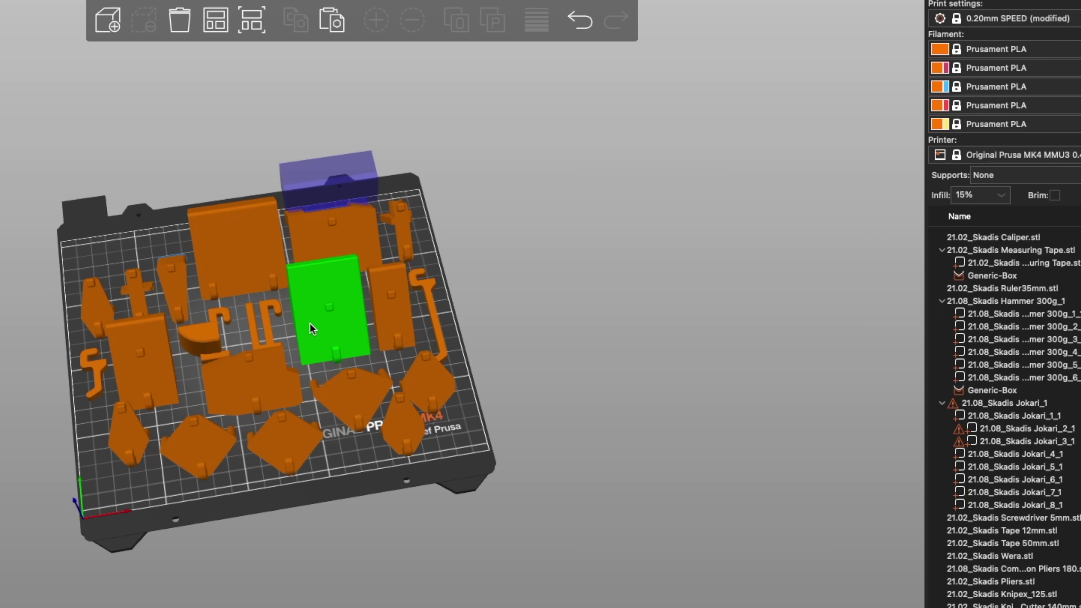
left_click_drag(310, 324, 663, 247)
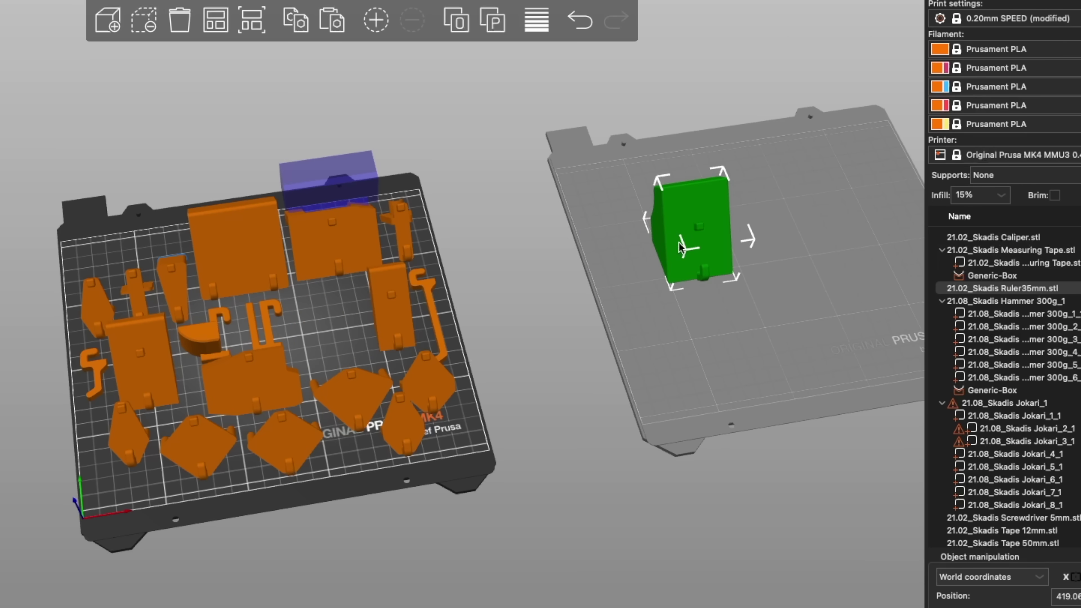
left_click_drag(629, 302, 543, 336)
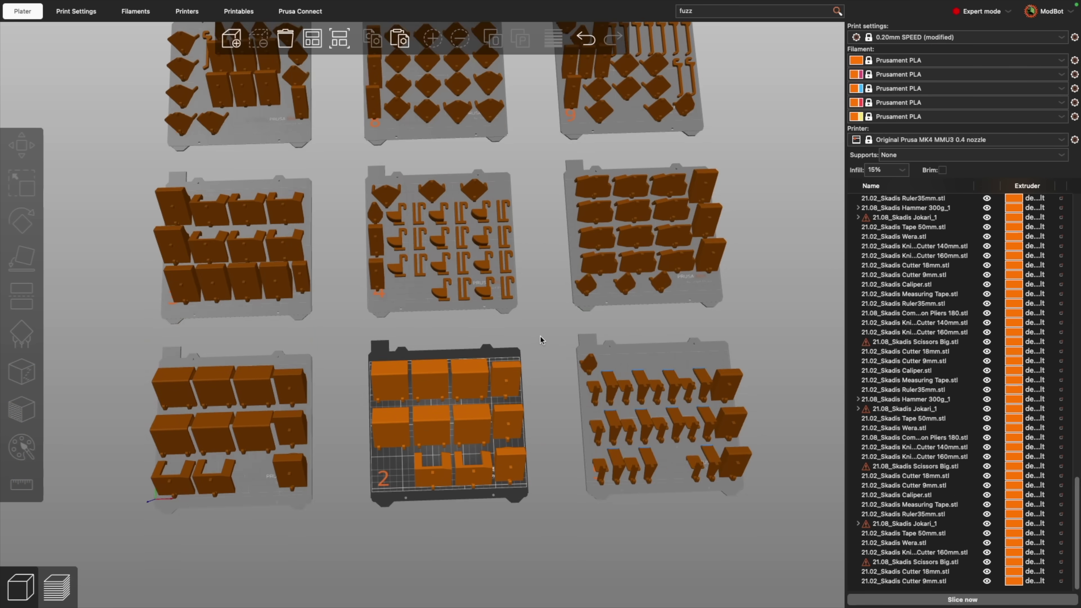
Tilt and zoom the nine-bed scene into a steep top-down perspective
left_click_drag(540, 336, 544, 425)
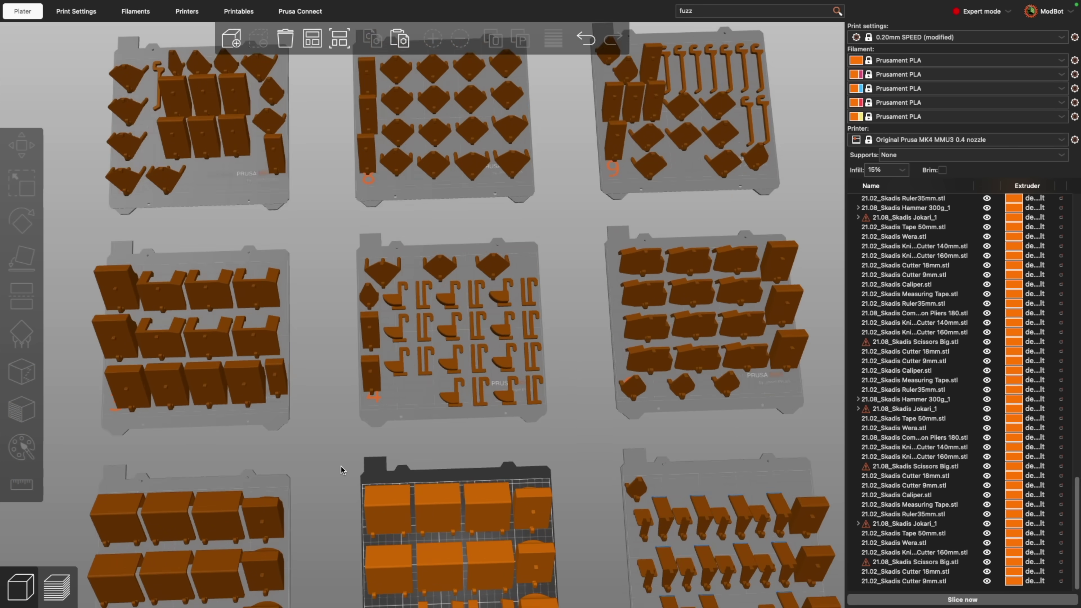
scroll(317, 488, "up", 5)
left_click_drag(317, 488, 226, 457)
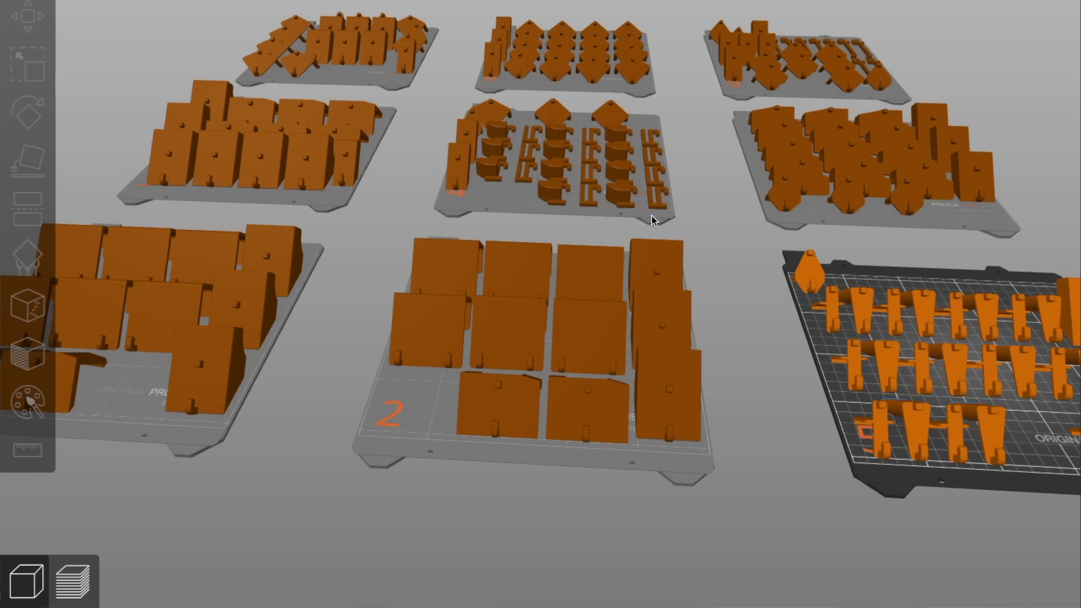
Arrange the active bed and then all beds, and slice bed 1 (7h1m, 198.16 g)
left_click(753, 98)
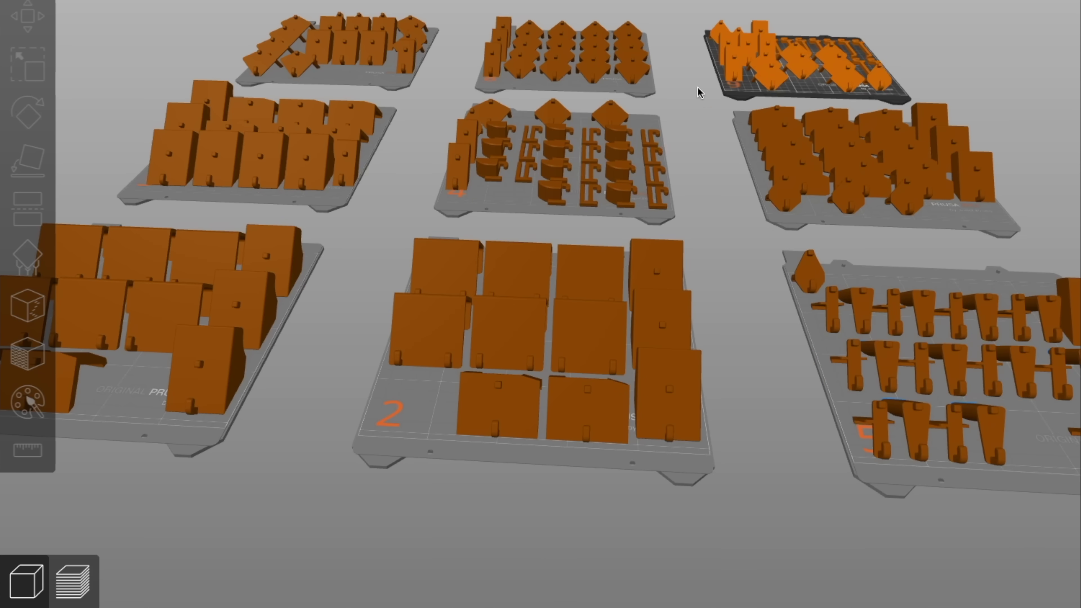
left_click(509, 86)
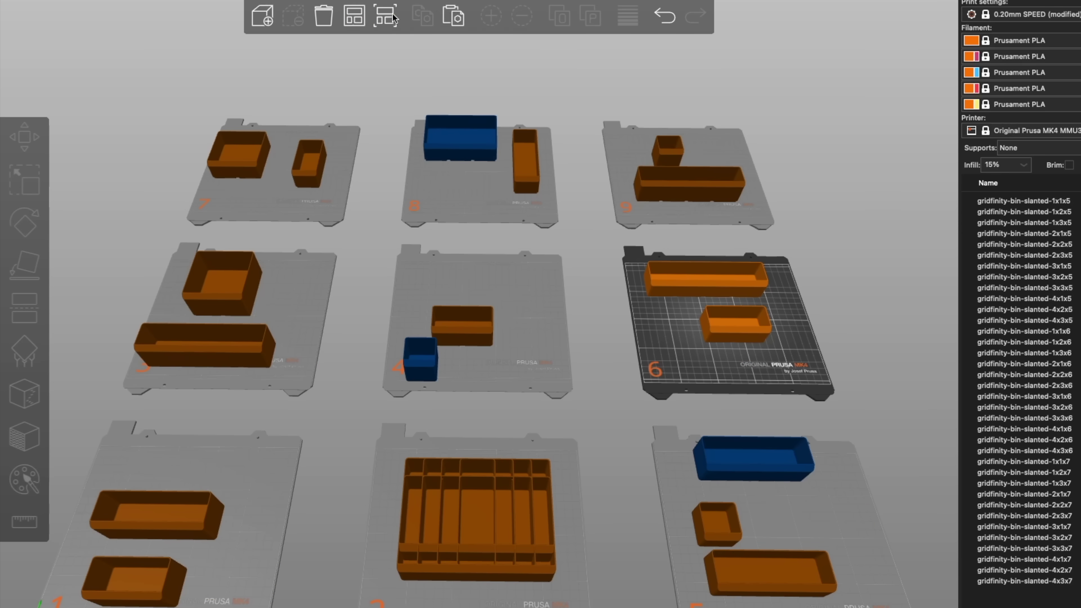
left_click(385, 17)
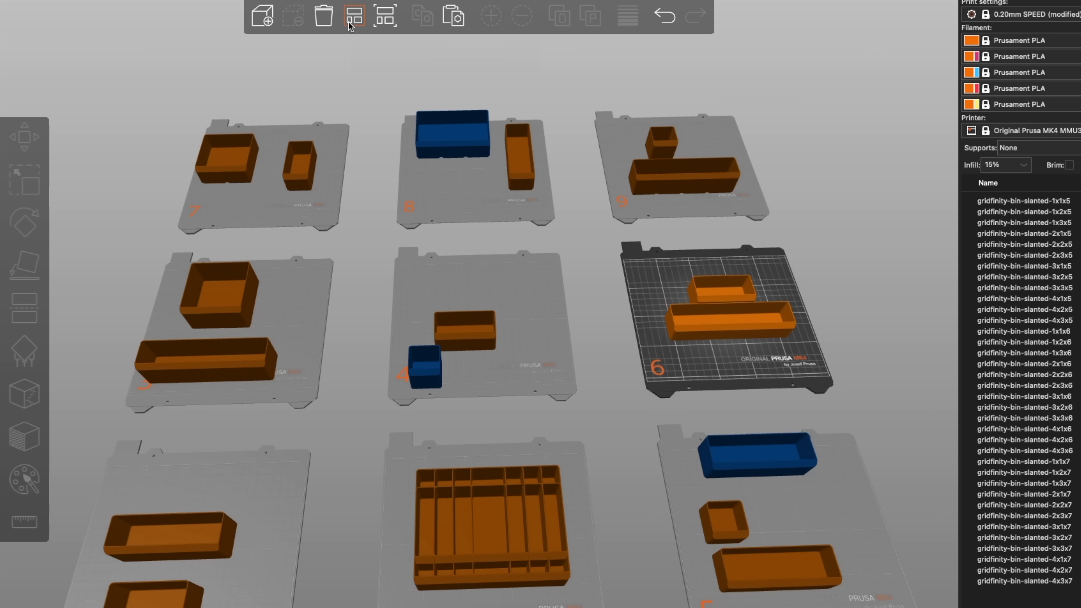
left_click(354, 16)
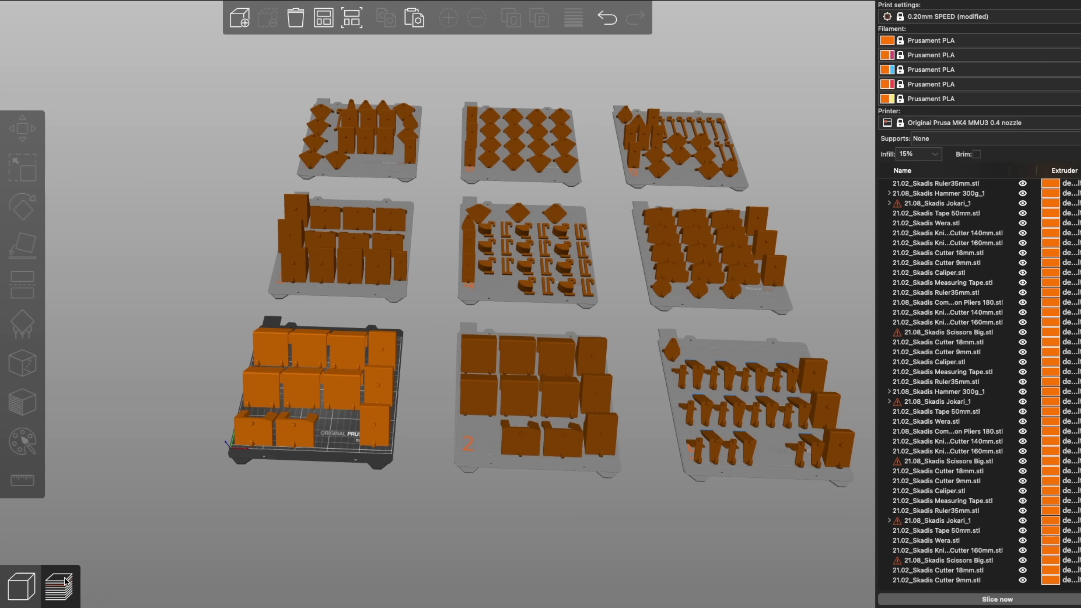
left_click(66, 581)
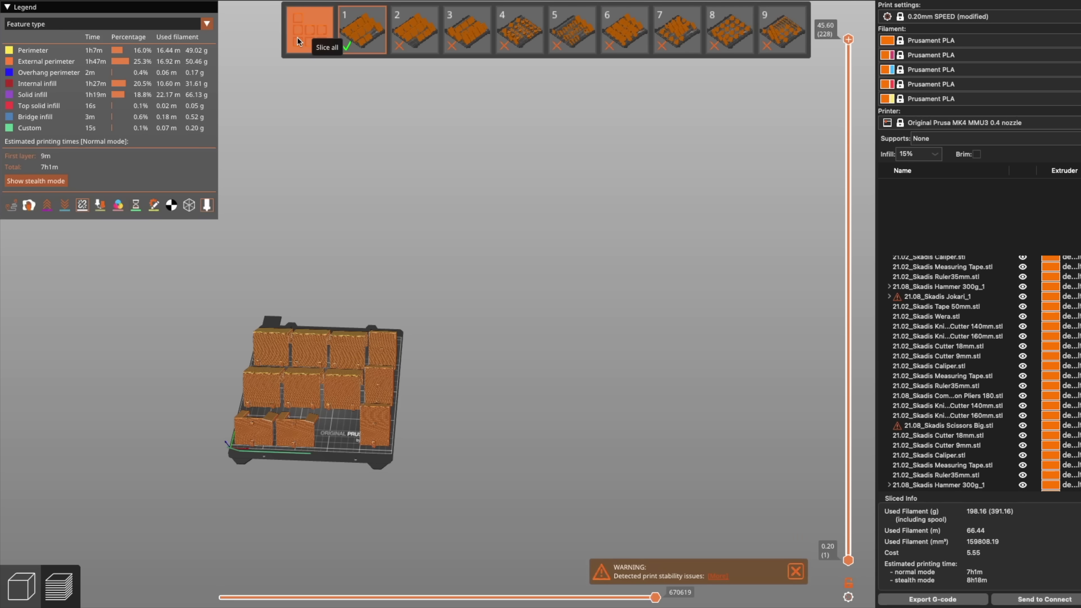
Slice all nine beds, try Export all G-codes and Send all to Connect, then preview bed 2
left_click(456, 37)
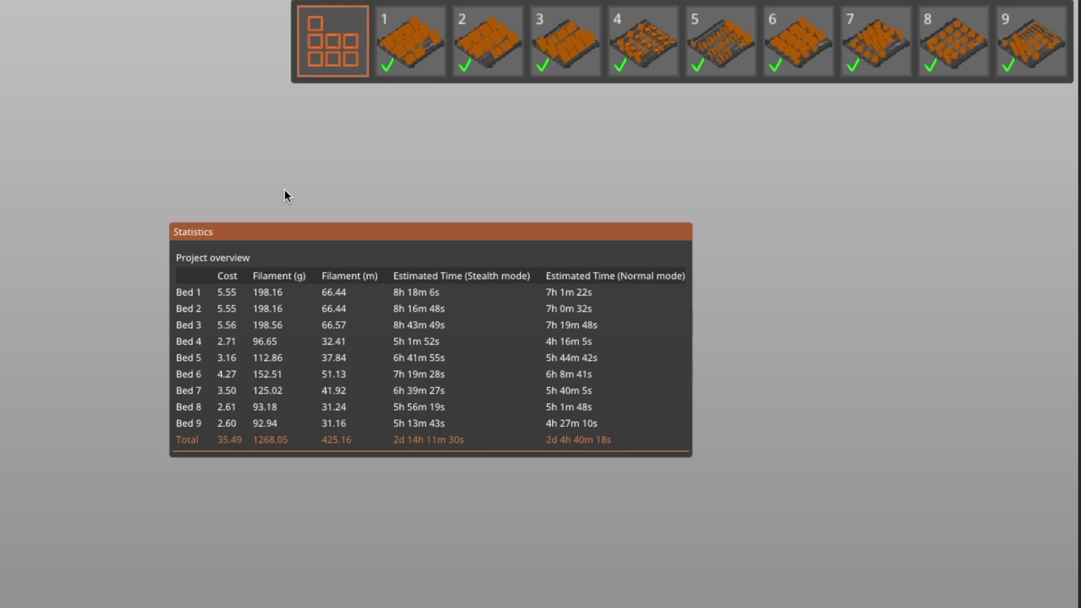
key("super+g")
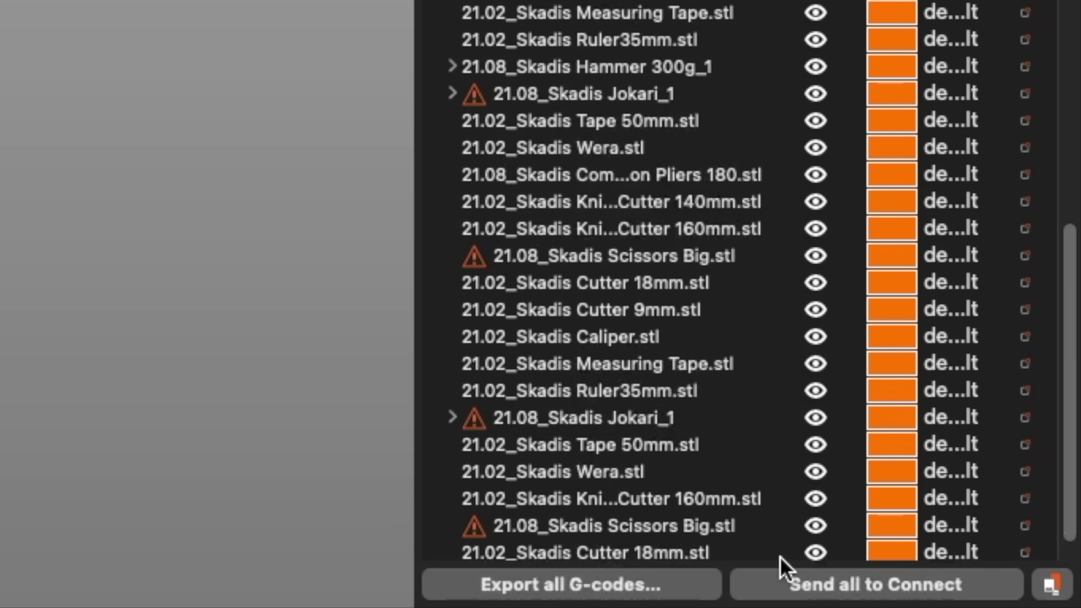
left_click(975, 596)
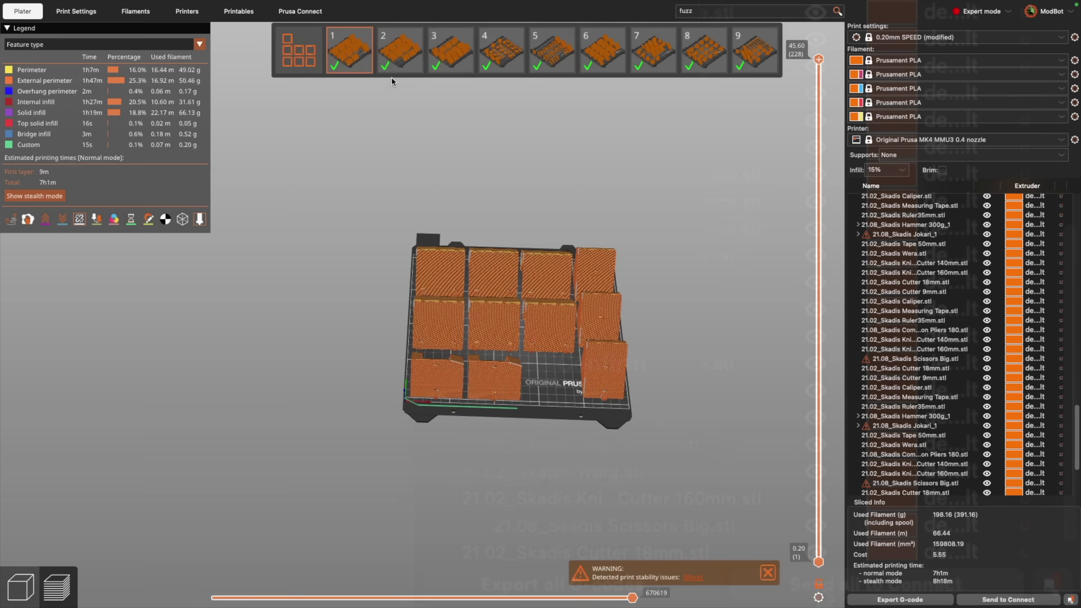
left_click(404, 64)
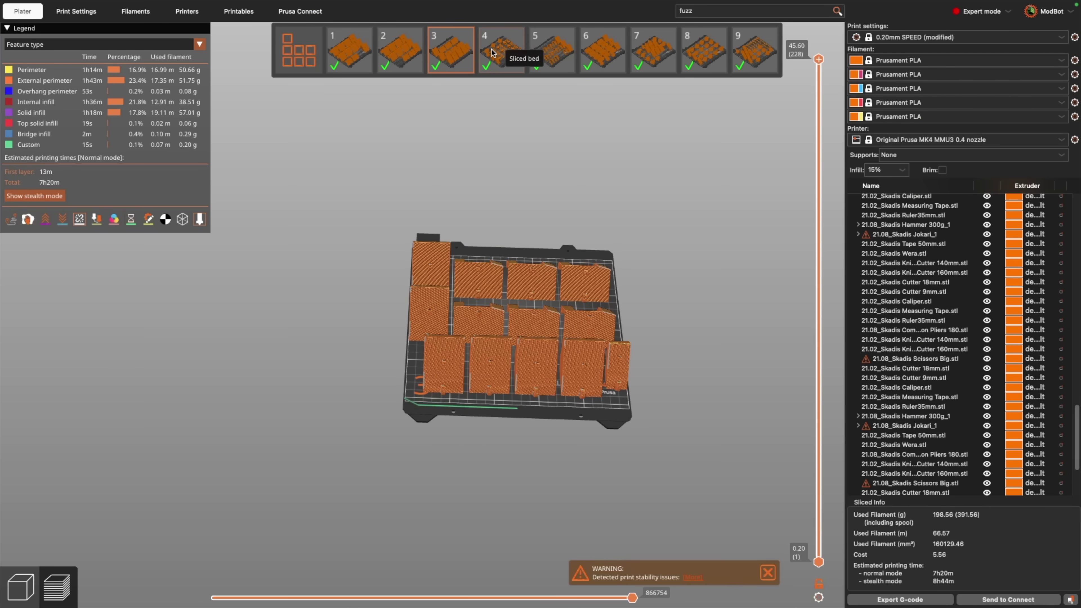
Preview bed 5's slicing results and scroll through its statistics
left_click(539, 50)
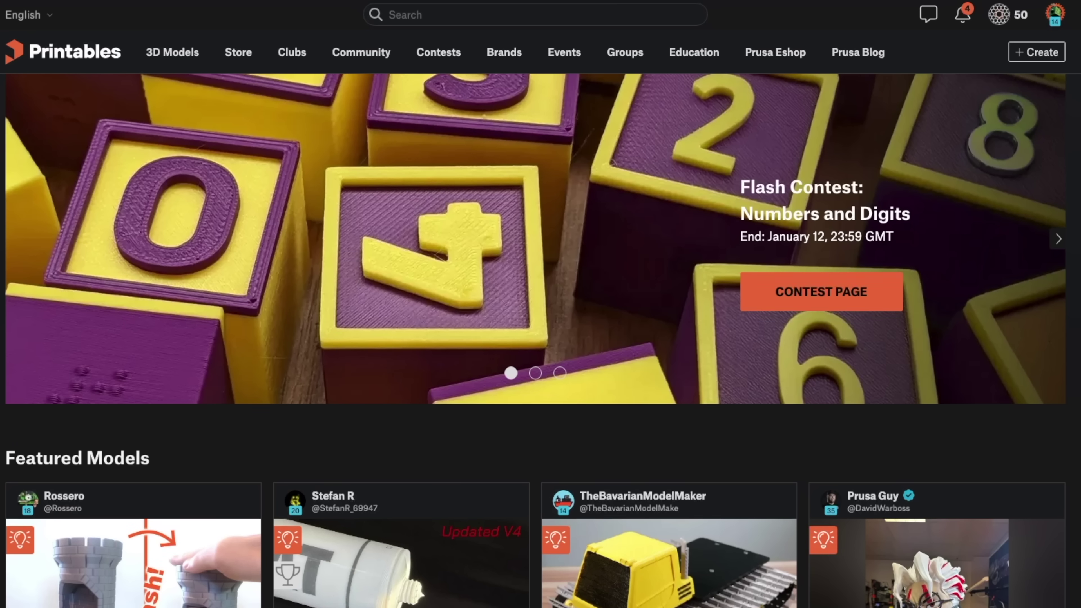
scroll(541, 319, "down", 5)
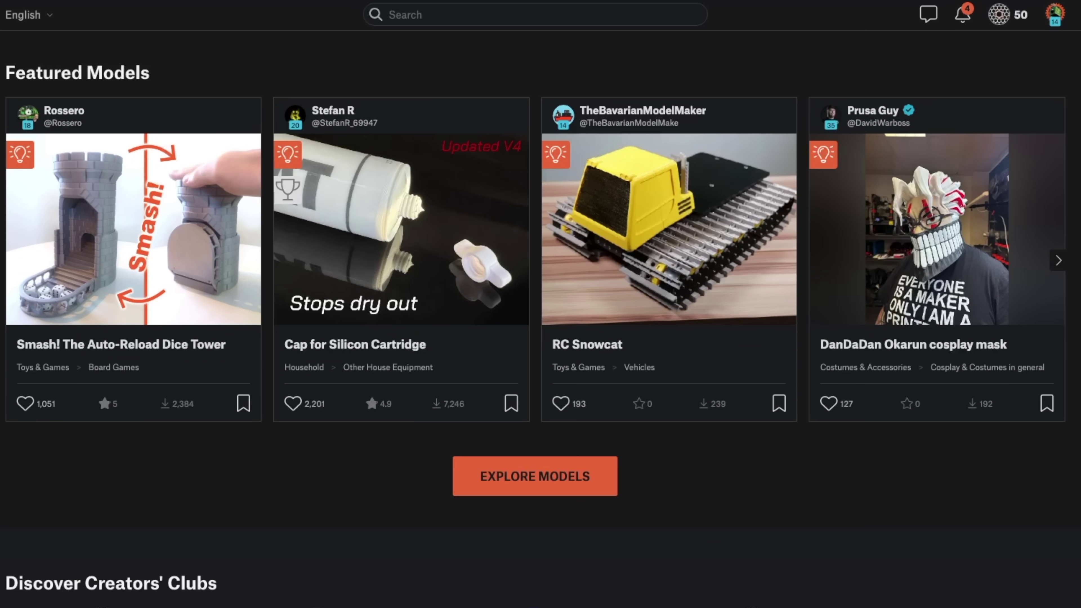
scroll(541, 320, "down", 4)
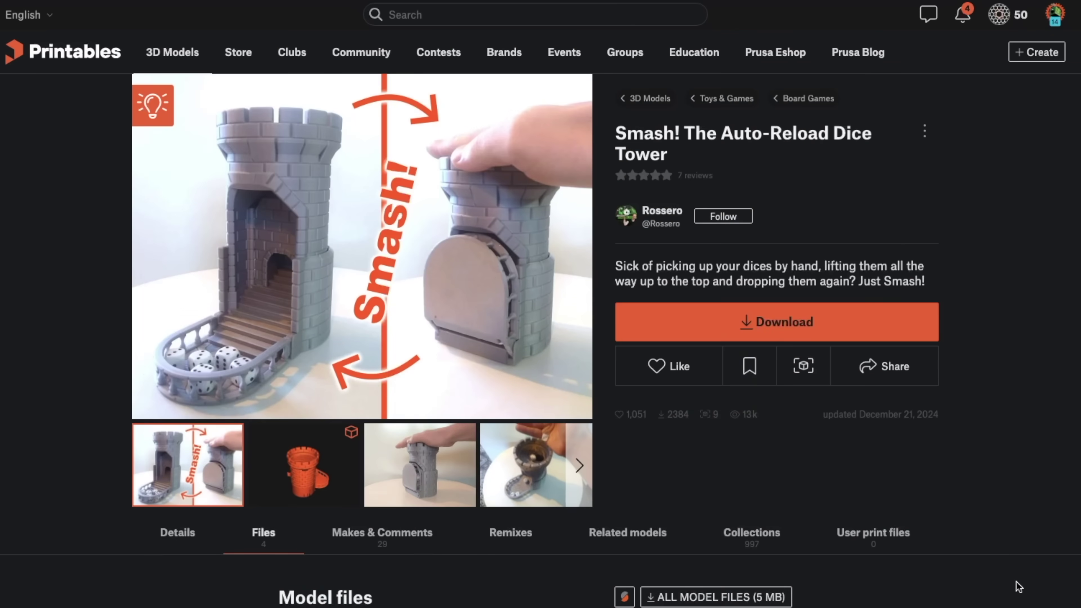
scroll(1021, 587, "down", 6)
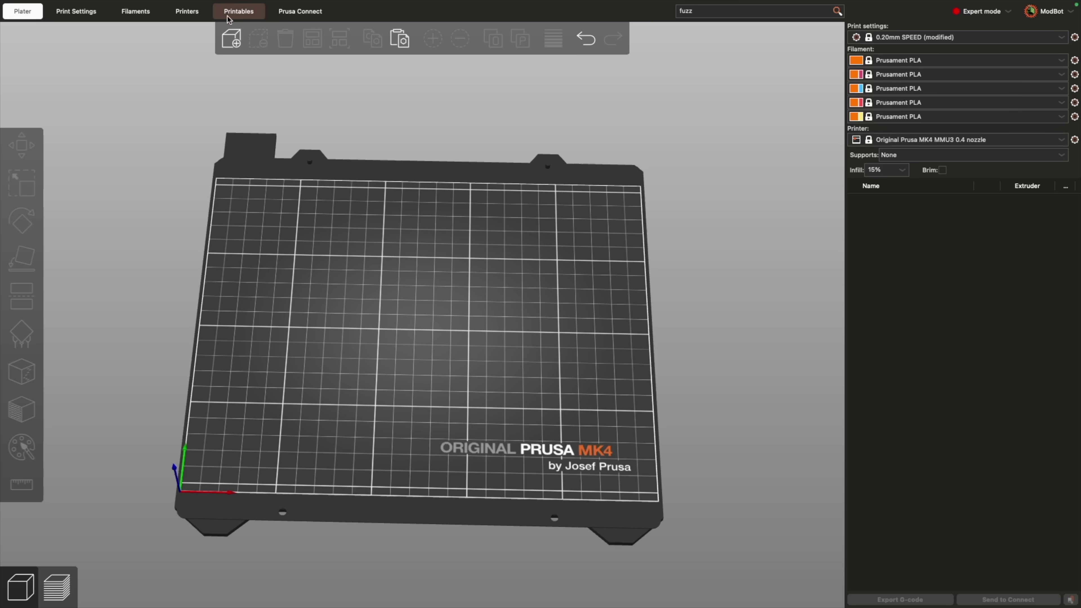
Find the Extension Cord Holder in Printables 3D Models and open its STL in PrusaSlicer
left_click(256, 18)
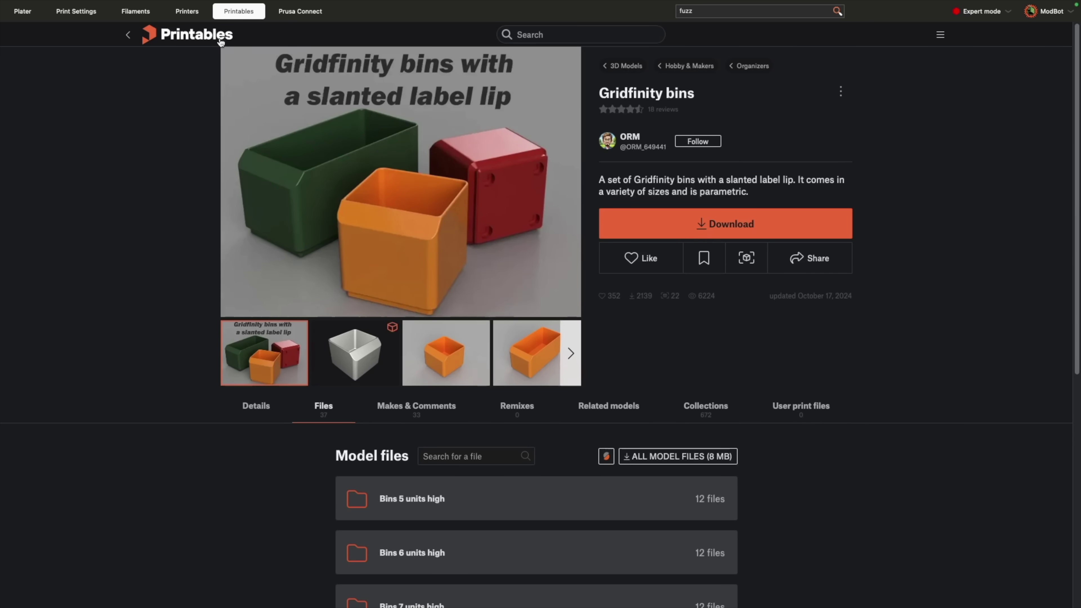
left_click(192, 40)
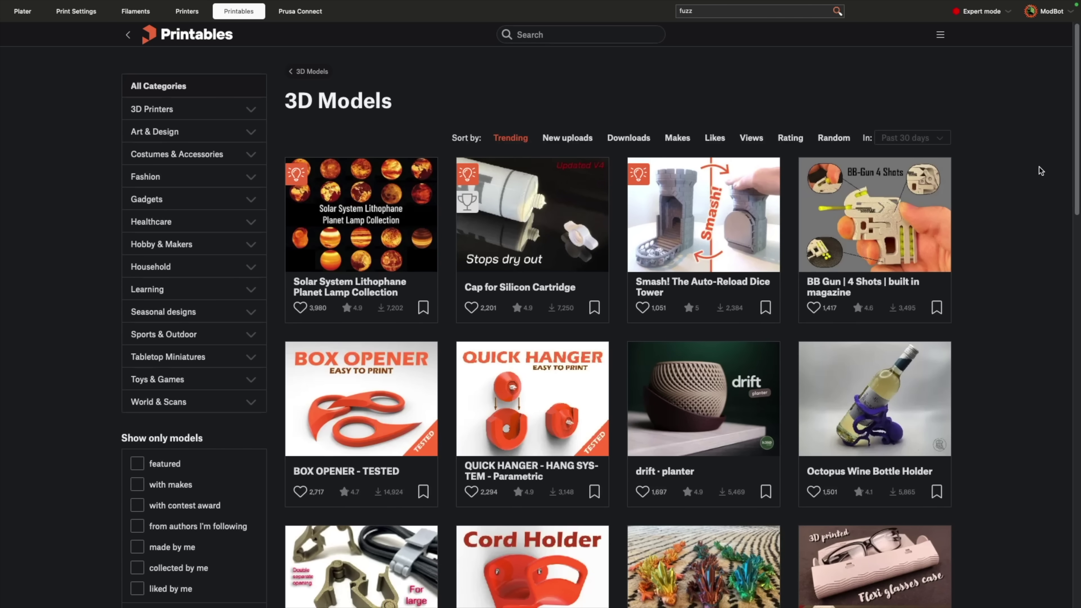
scroll(1040, 170, "down", 3)
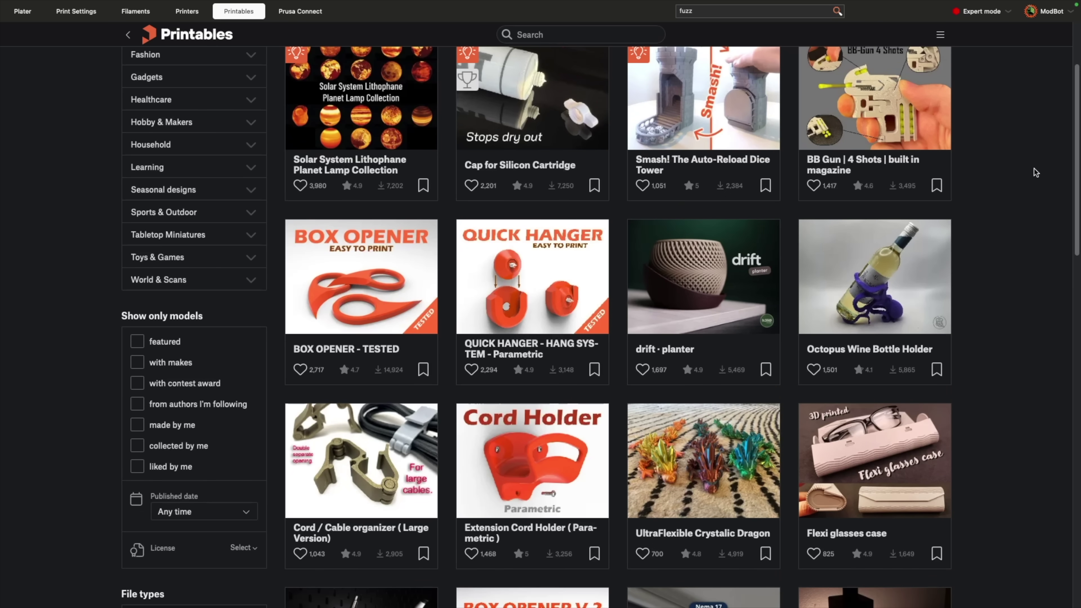
scroll(1035, 173, "down", 3)
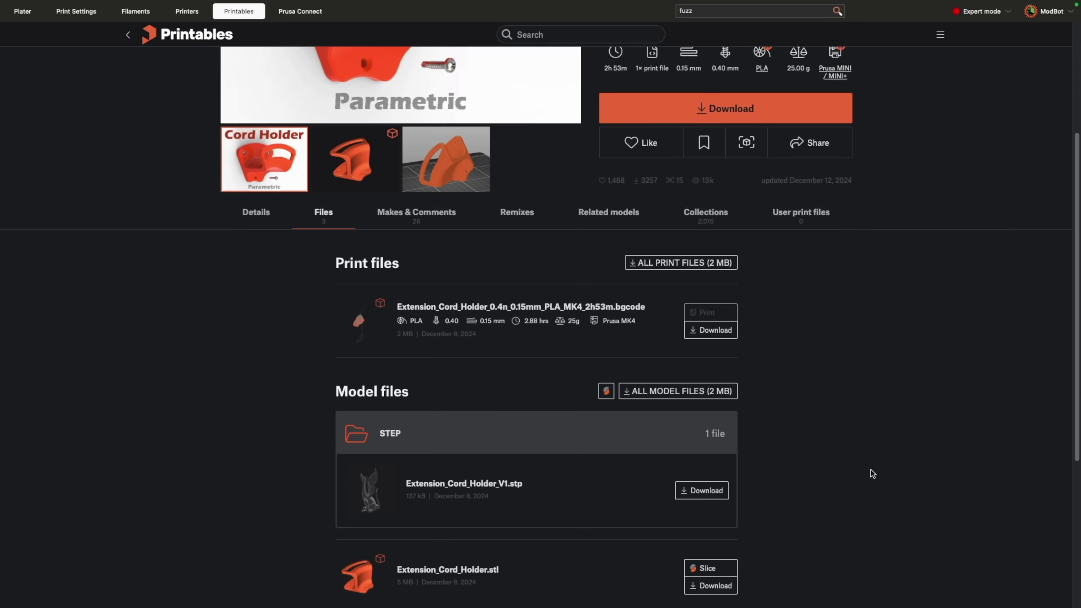
scroll(871, 470, "down", 2)
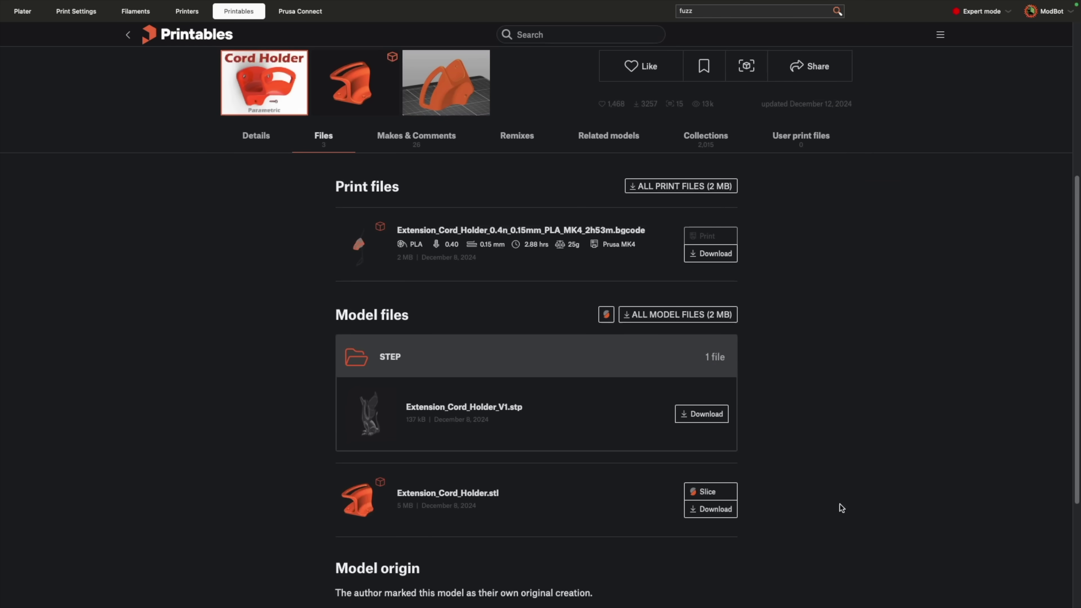
left_click(715, 509)
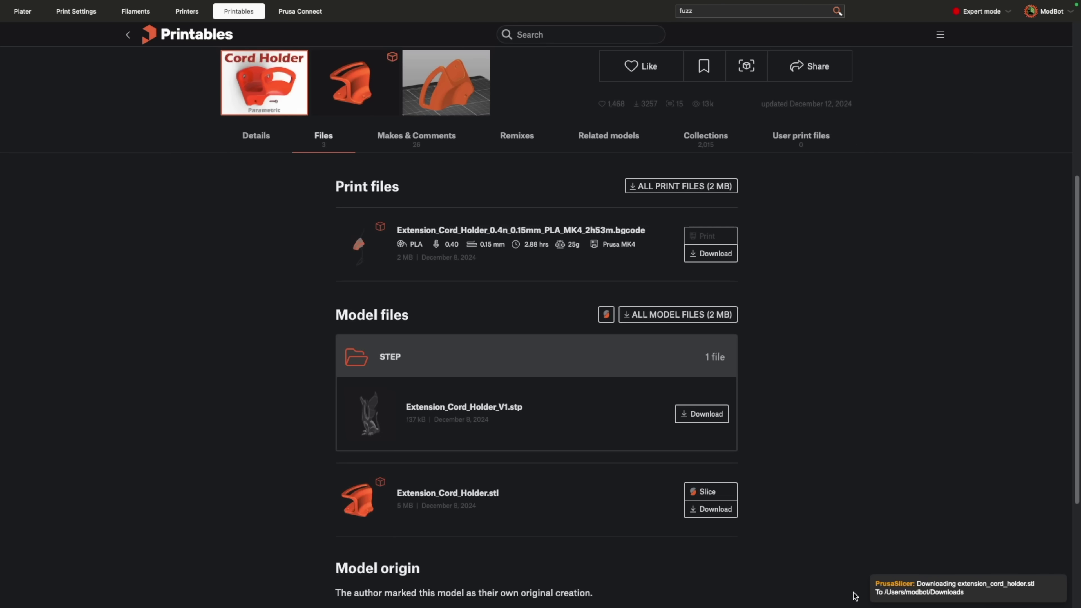
left_click(708, 492)
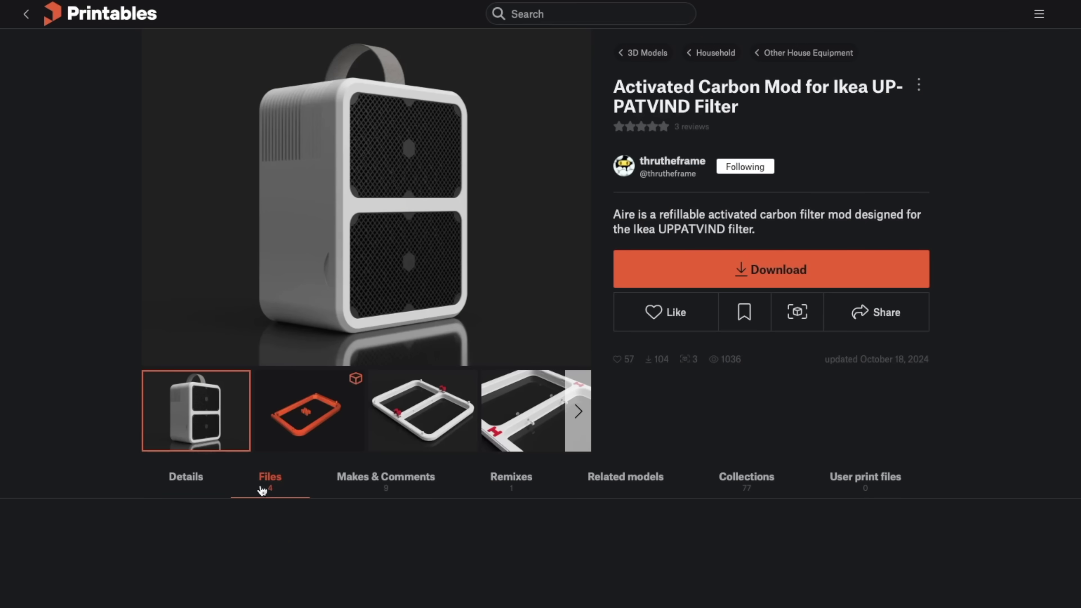
Open all of the Activated Carbon Mod's model files in PrusaSlicer from the archive
left_click(262, 491)
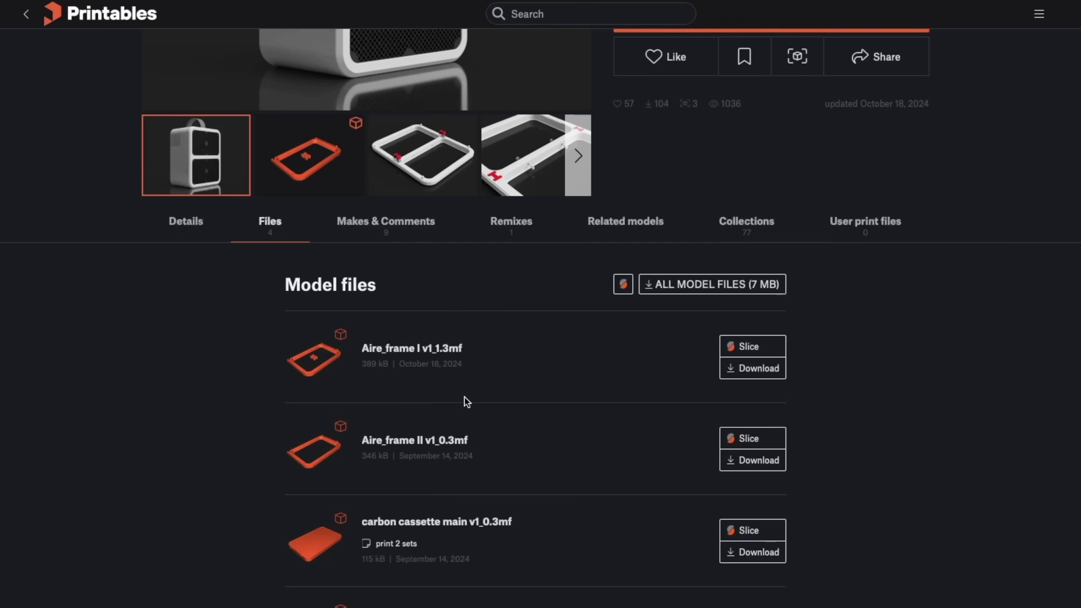
left_click(623, 285)
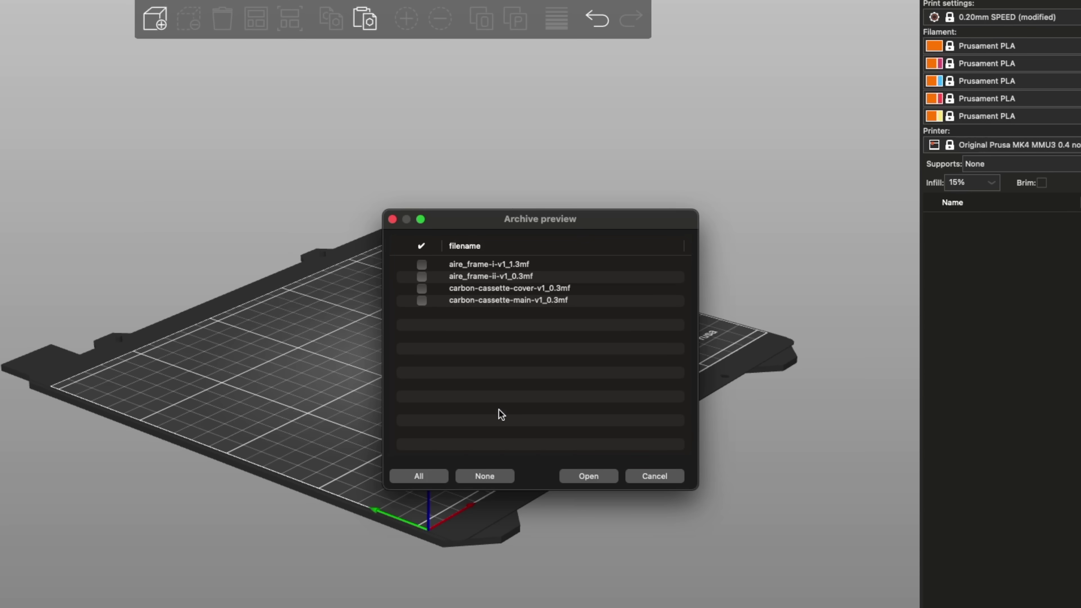
left_click(591, 474)
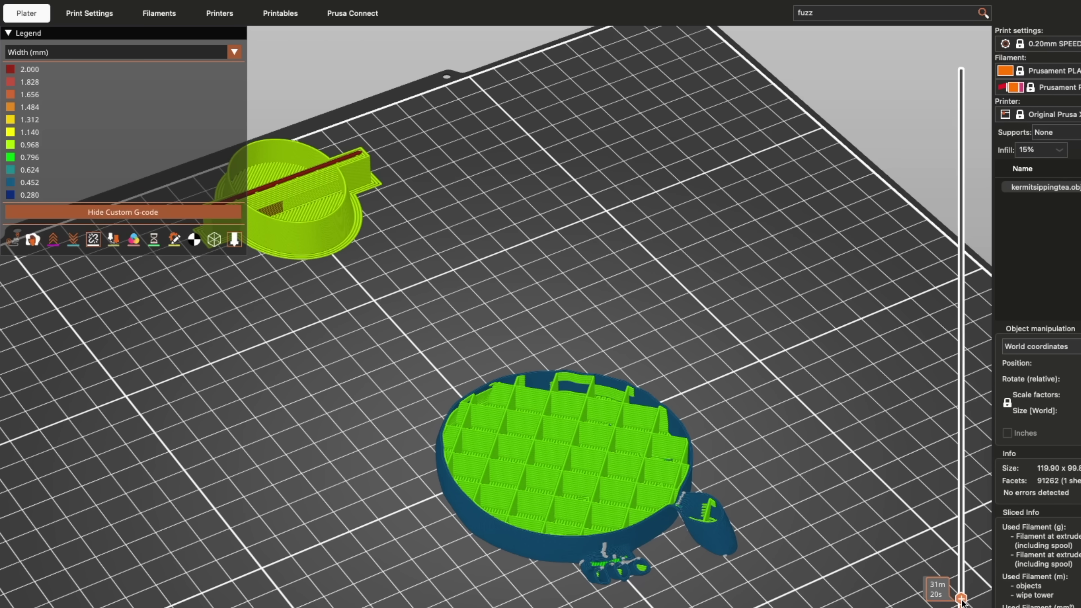
Raise the layer slider past 37.80 mm to the teapot's top at 120.20 mm
left_click_drag(961, 598, 904, 237)
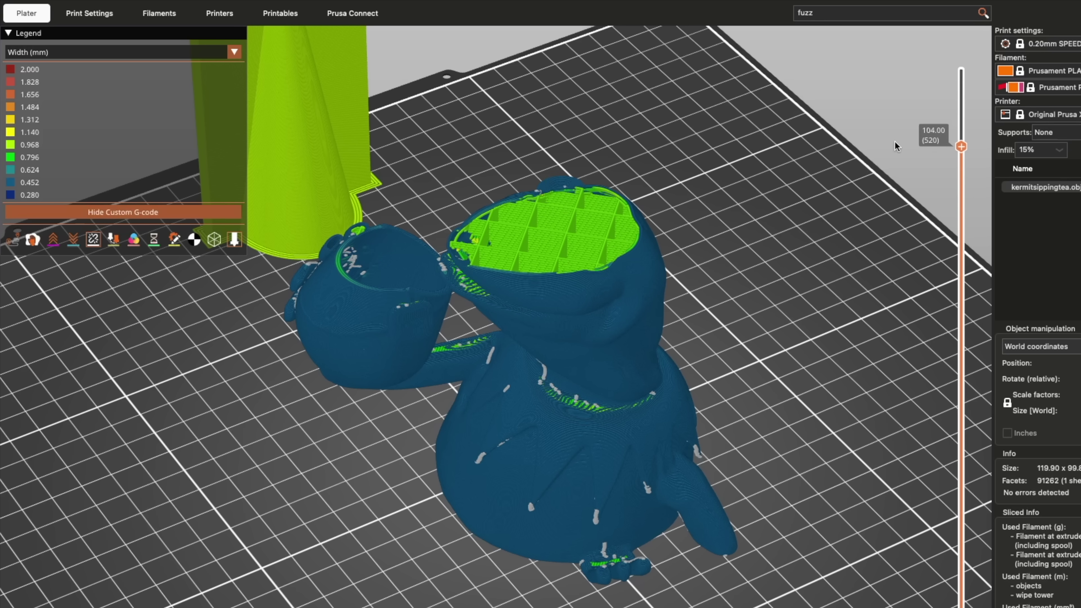
left_click_drag(897, 92, 896, 65)
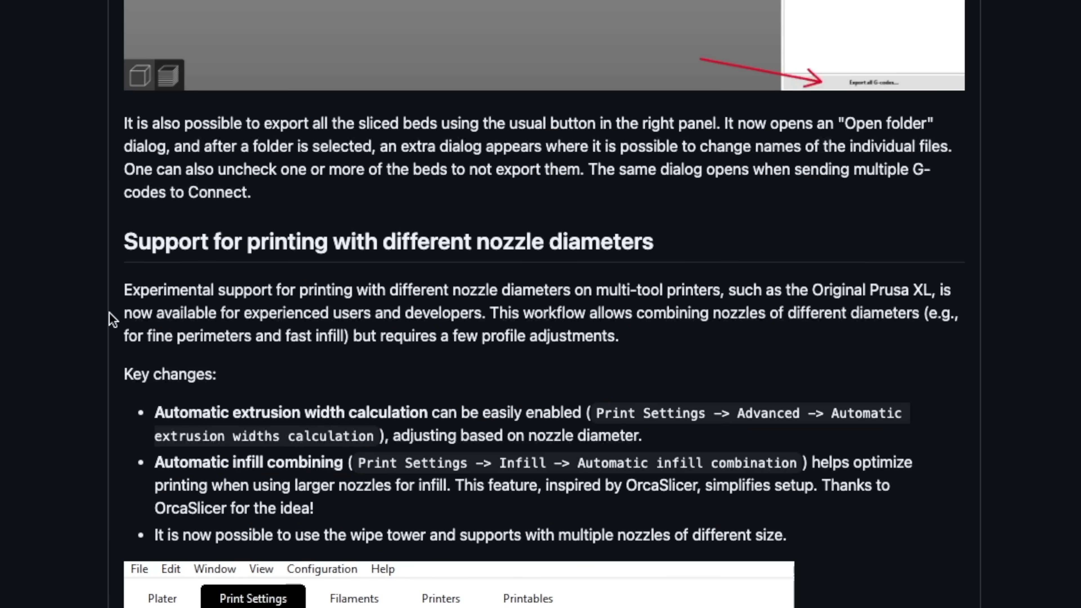
Select both release-note lines on experimental mixed nozzle diameter support for experienced users
left_click_drag(123, 291, 960, 304)
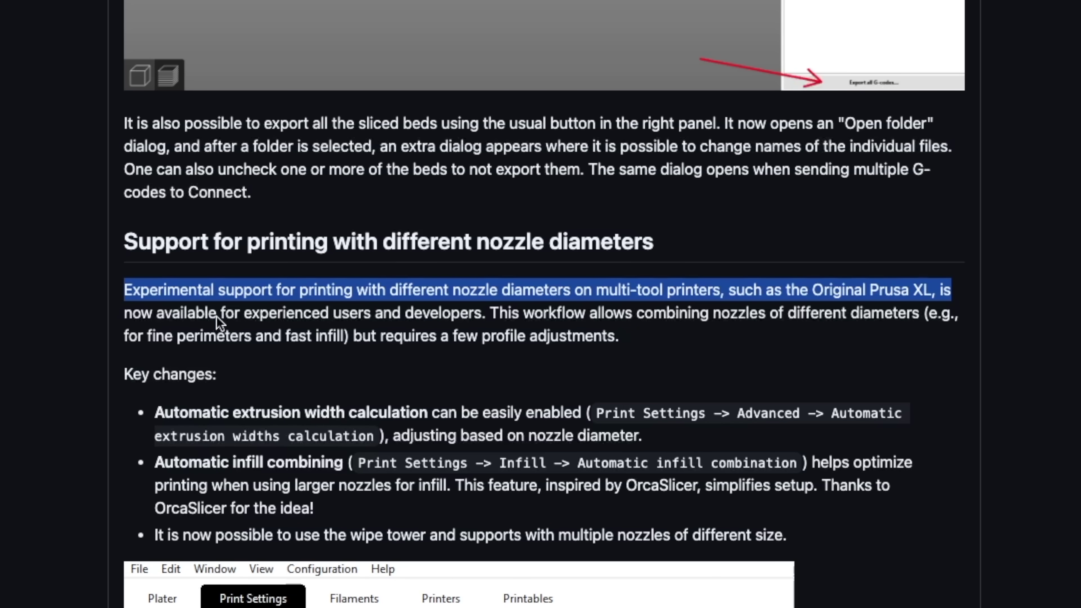
left_click_drag(122, 315, 486, 315)
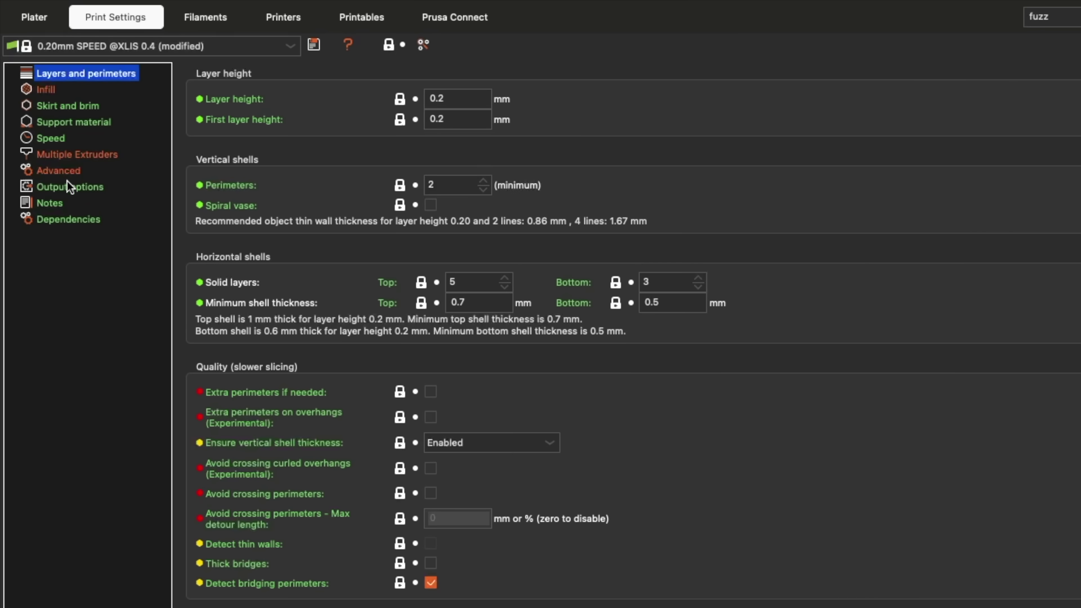
Review the Advanced extrusion width settings, then the Infill settings in Print Settings
left_click(59, 171)
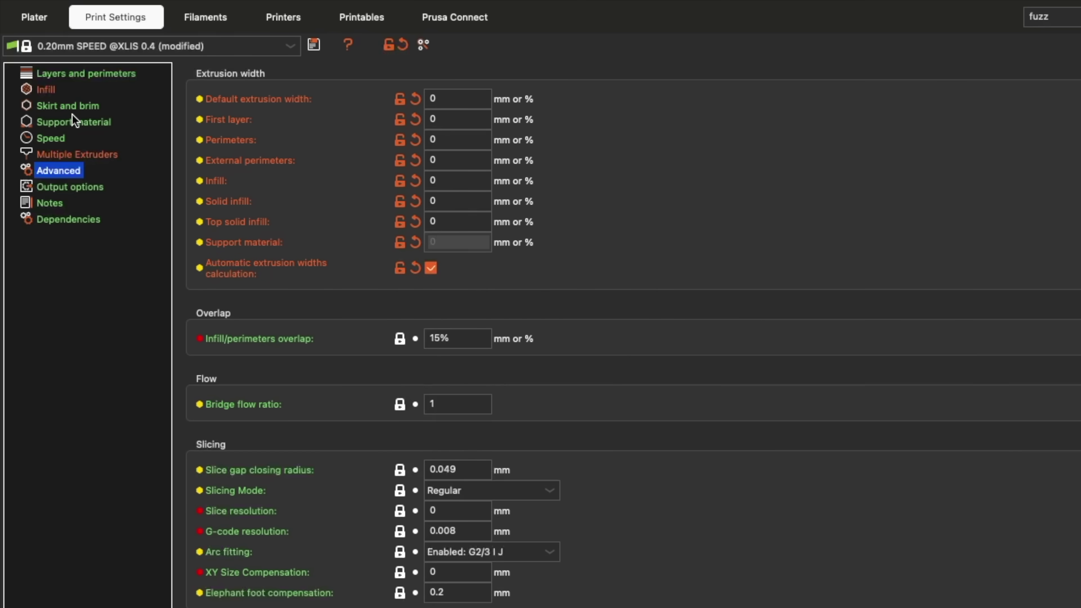
left_click(59, 91)
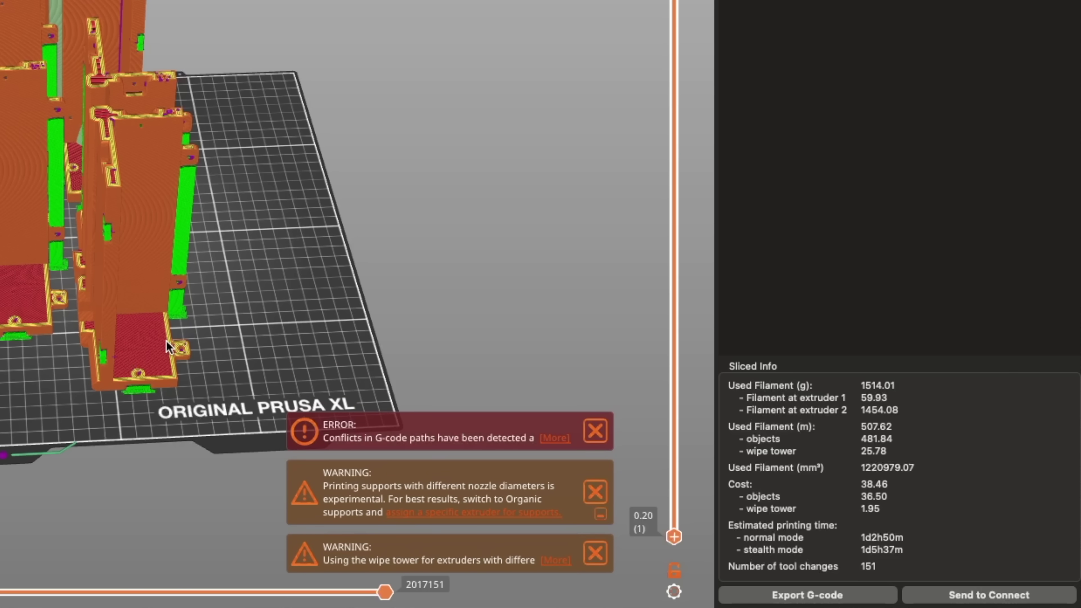
Orbit the sliced XL preview toward top-down and show stealth-mode print time estimates
left_click_drag(353, 263, 321, 231)
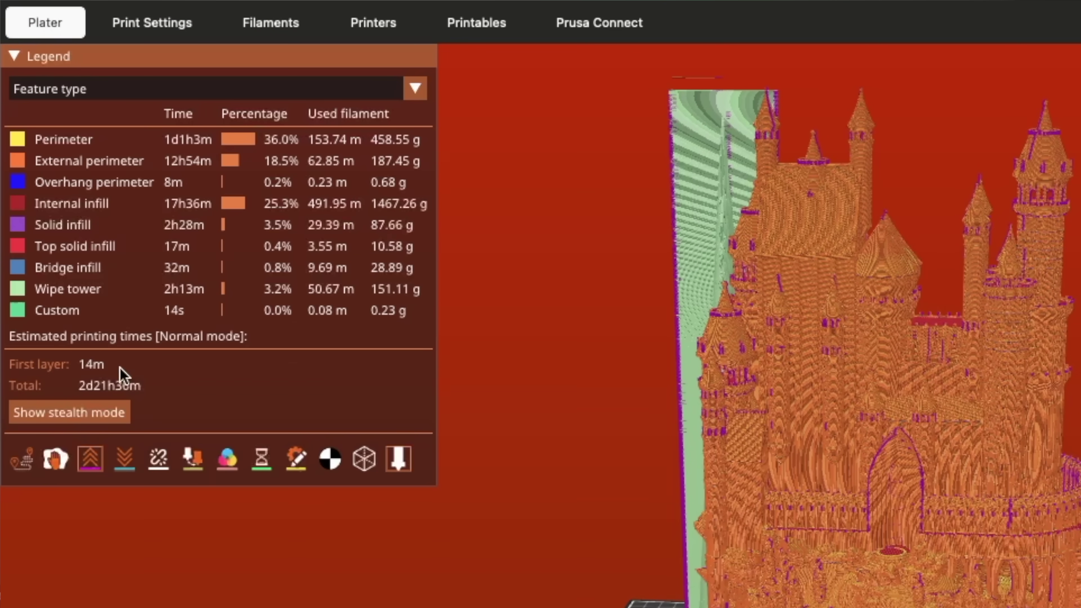
left_click(81, 422)
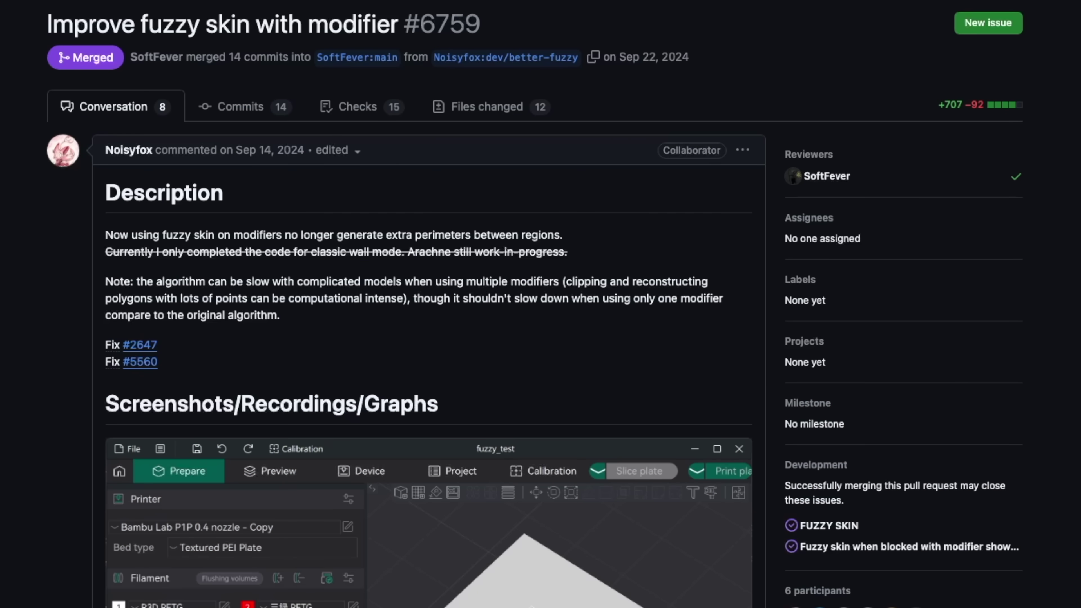
Scroll down to the pull request's screenshots of the fuzzy-skinned test cube
scroll(541, 304, "down", 12)
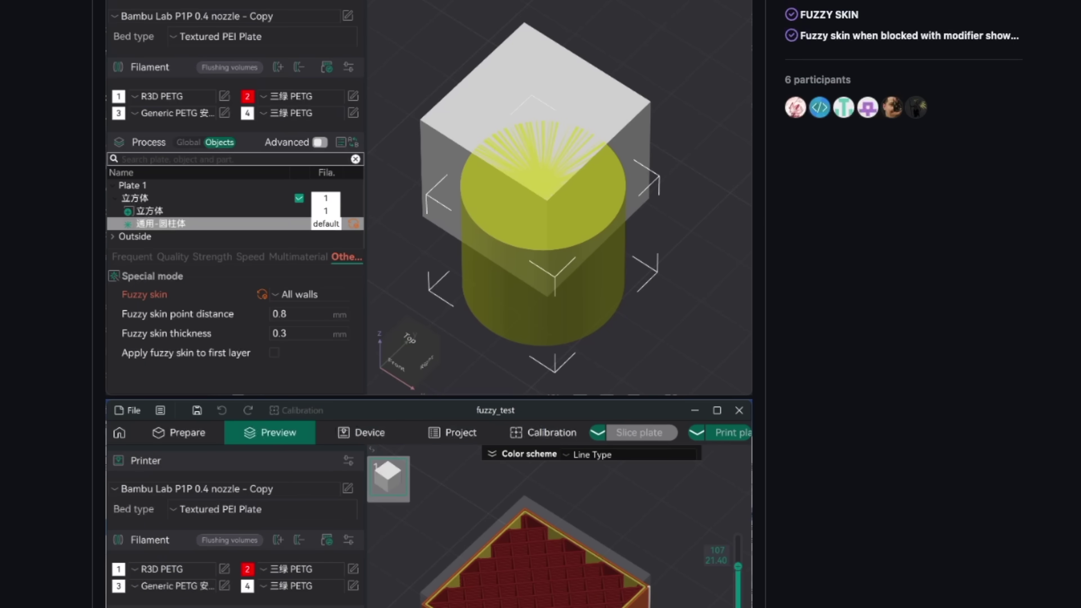
scroll(540, 304, "down", 7)
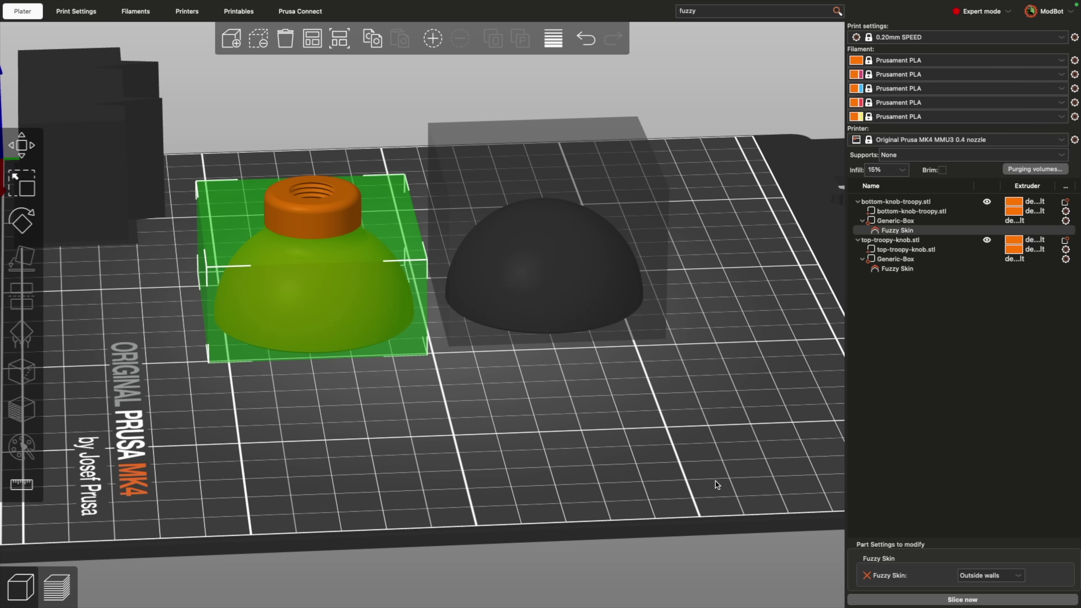
Select all objects, slice the knobs, and cut the preview to layer 10.40 to inspect the fuzzy texture
key("ctrl+a")
left_click(963, 600)
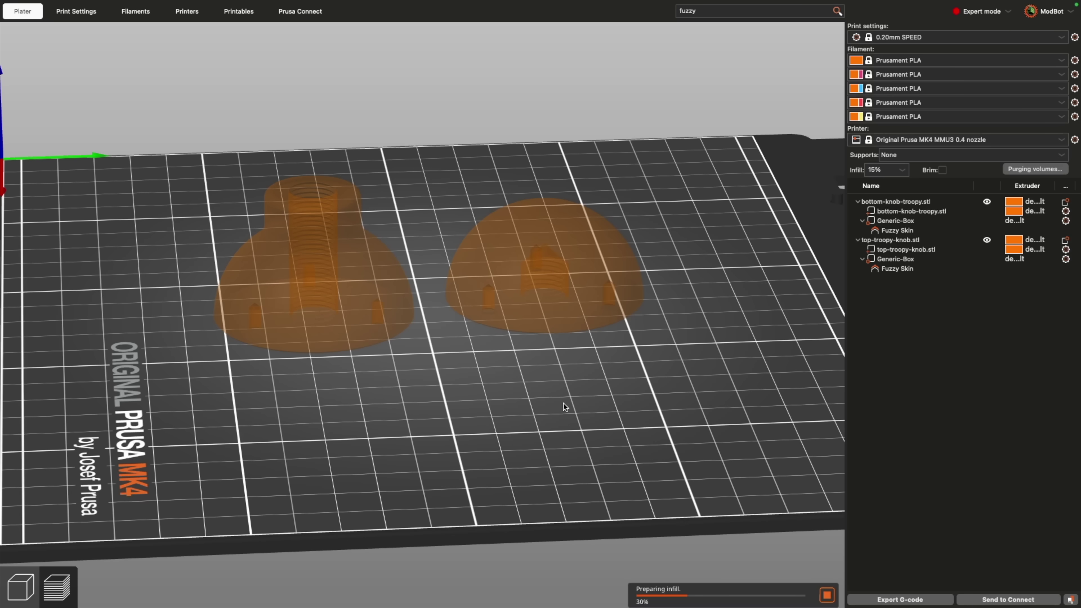
left_click_drag(462, 383, 746, 43)
mouse_move(818, 69)
left_click_drag(818, 59, 819, 403)
left_click_drag(590, 417, 559, 414)
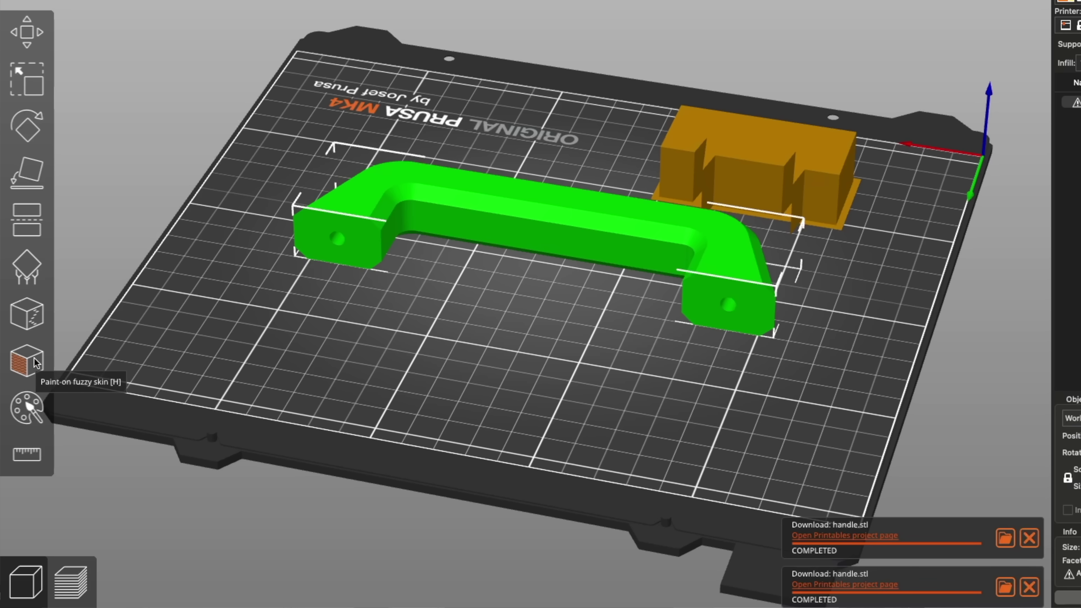
Smart-fill the handle's inner grip face with fuzzy skin, then slice it and view the textured result
left_click(23, 358)
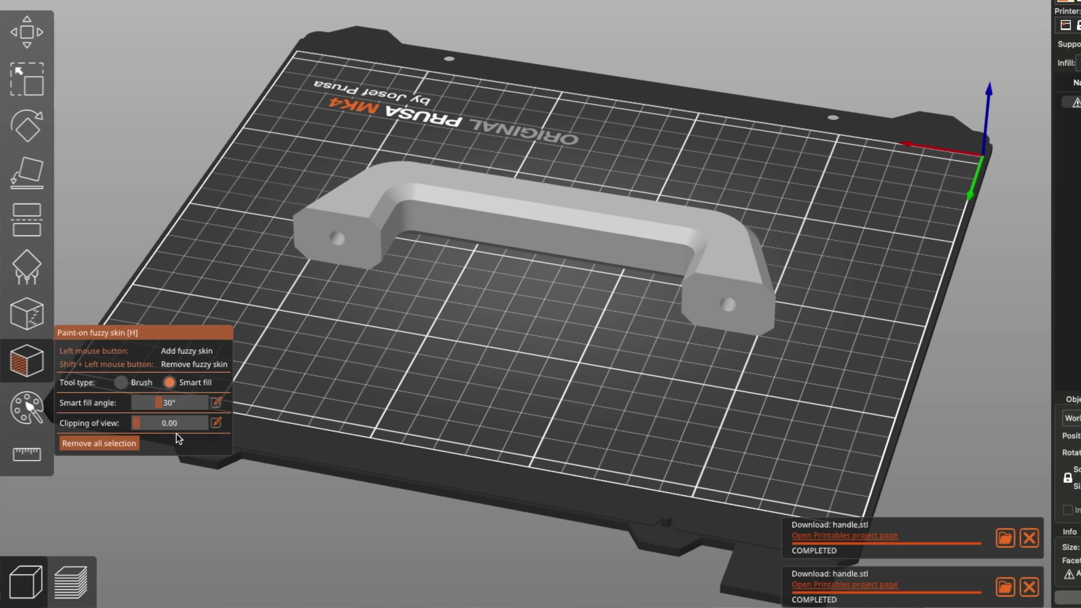
scroll(490, 231, "up", 3)
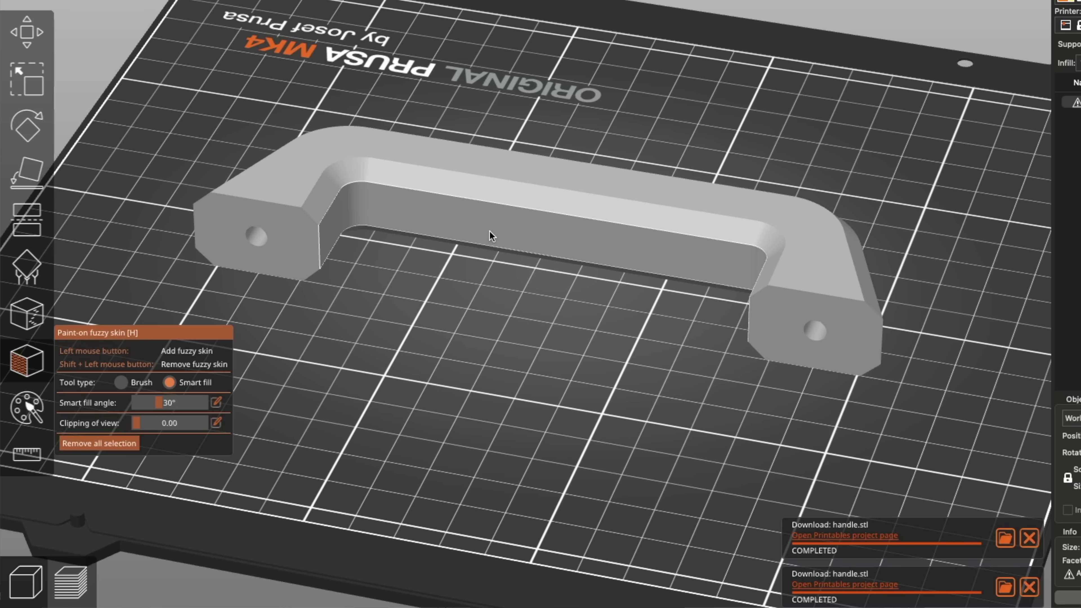
left_click(489, 231)
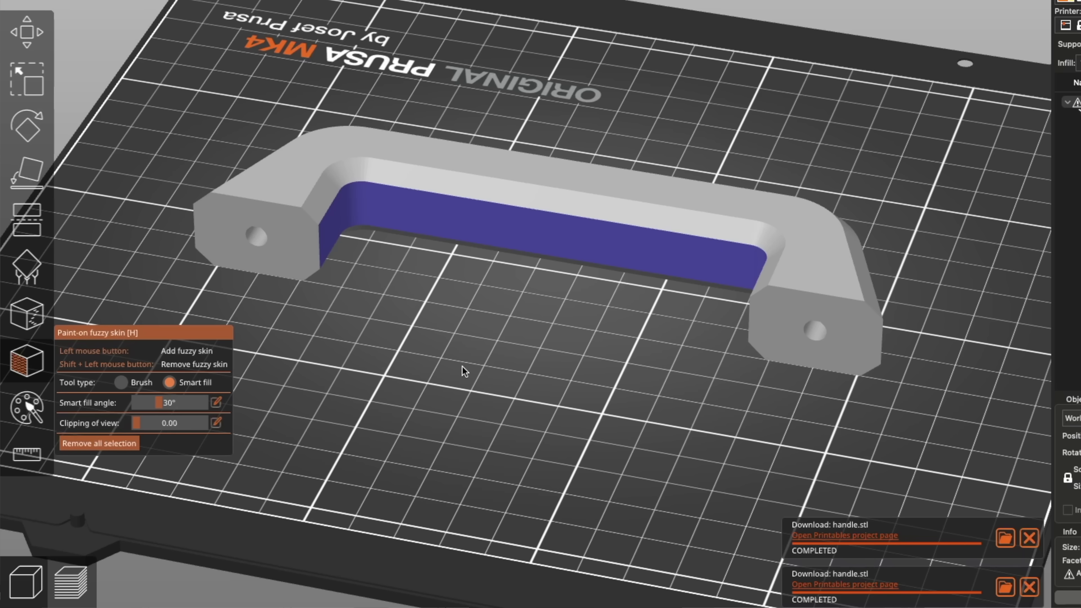
mouse_move(467, 368)
left_mouse_down()
mouse_move(537, 363)
mouse_move(508, 297)
mouse_move(472, 351)
mouse_move(481, 353)
mouse_move(526, 237)
left_mouse_up()
key("Tab")
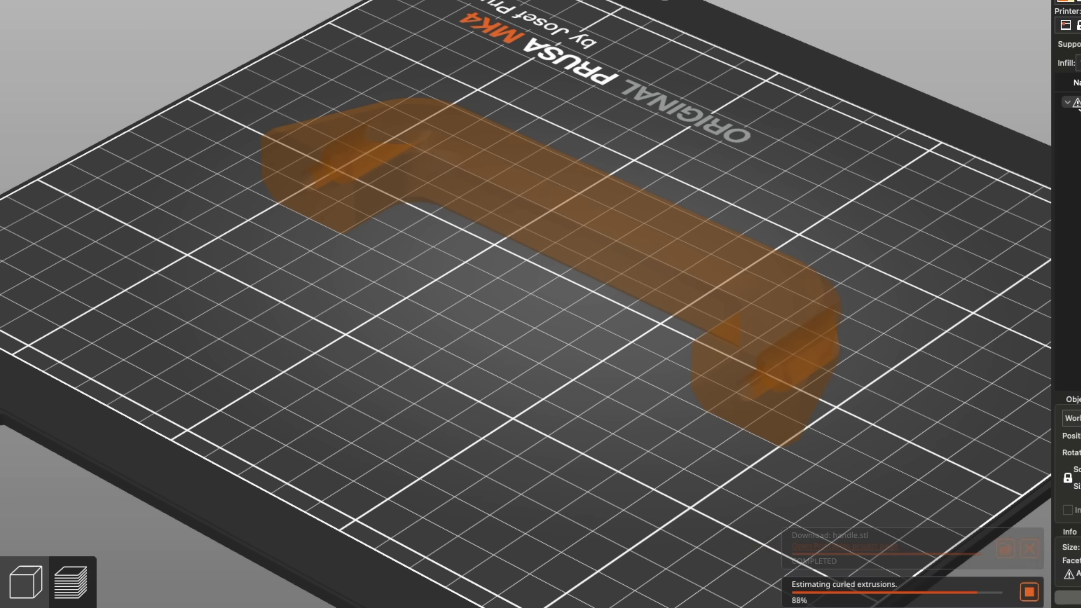
left_click_drag(566, 347, 543, 326)
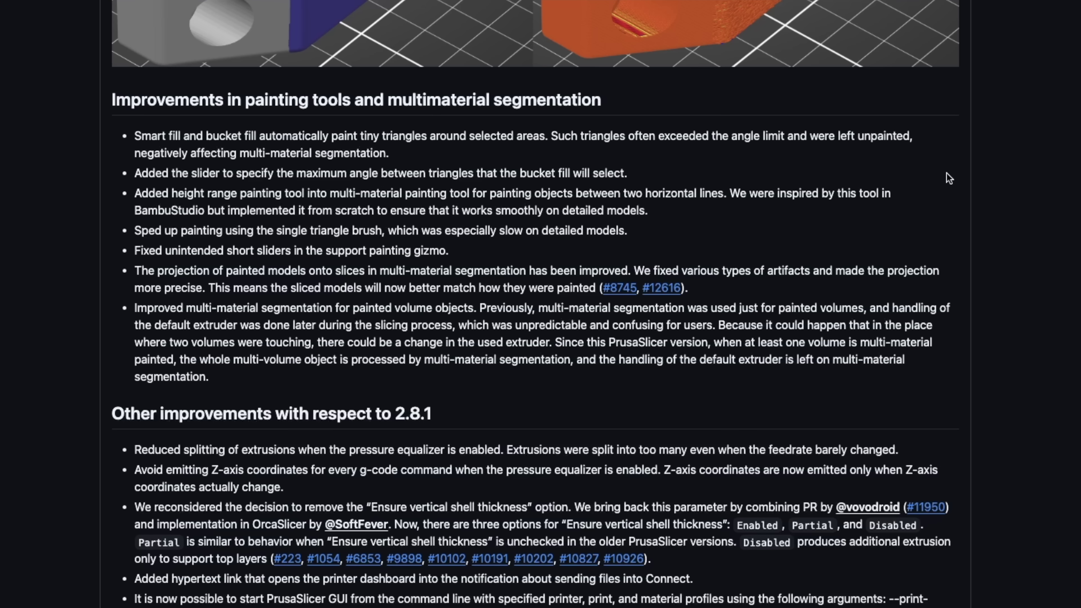
Scroll the 2.9.0 changelog through Scarf seams, Paint-on fuzzy skin and Printables integration
scroll(946, 174, "down", 5)
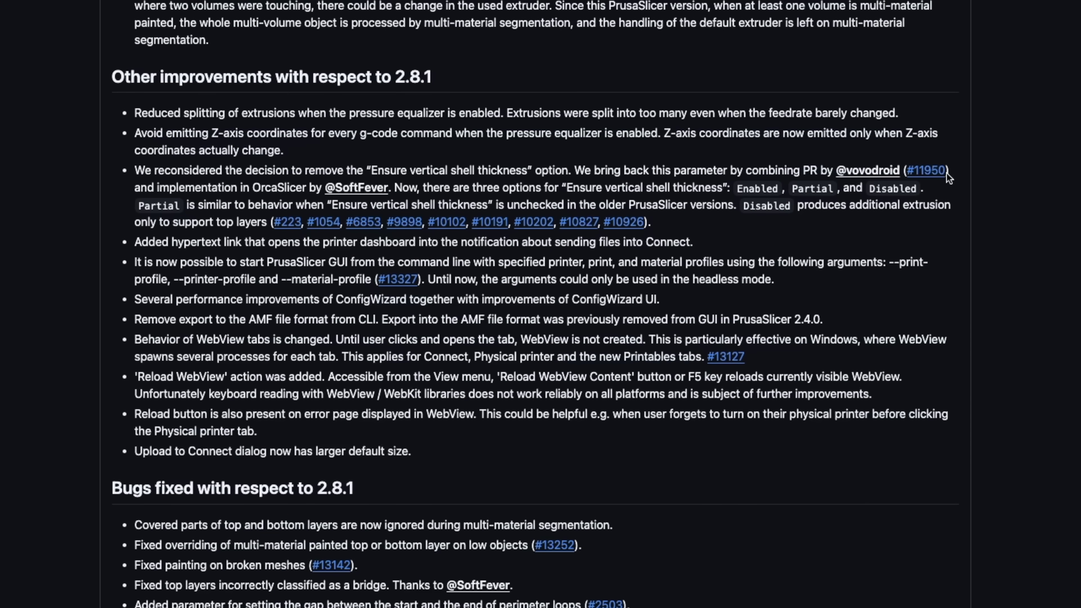
scroll(947, 174, "down", 4)
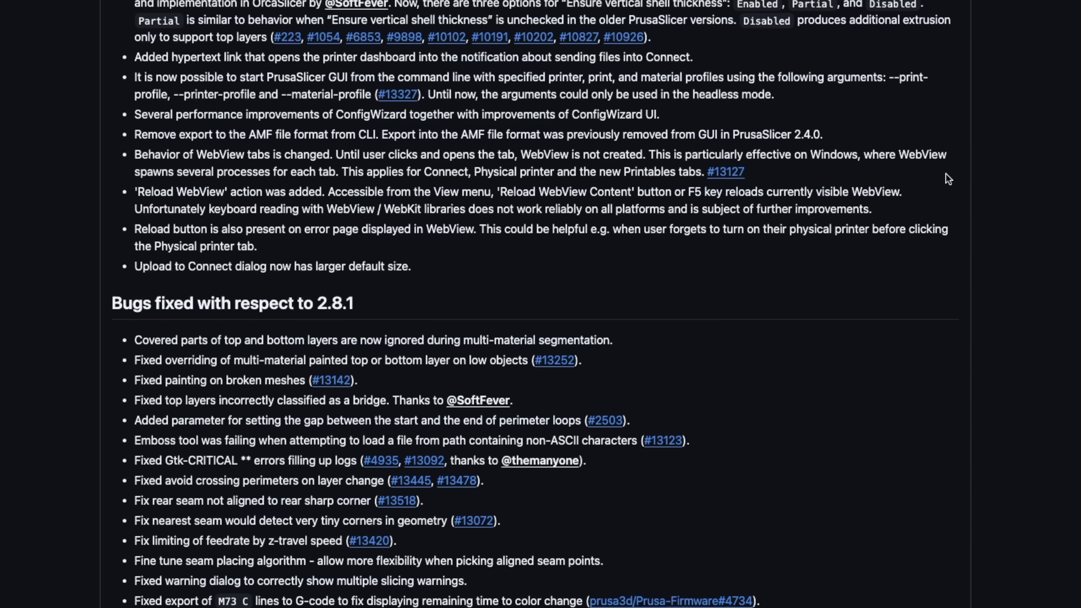
scroll(946, 174, "down", 3)
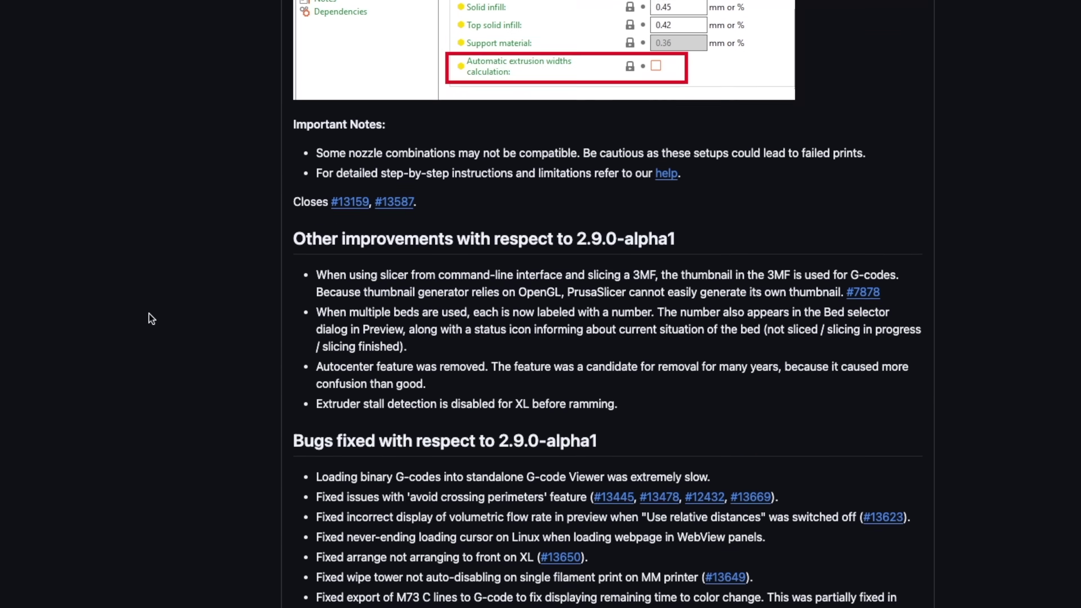
scroll(149, 312, "down", 4)
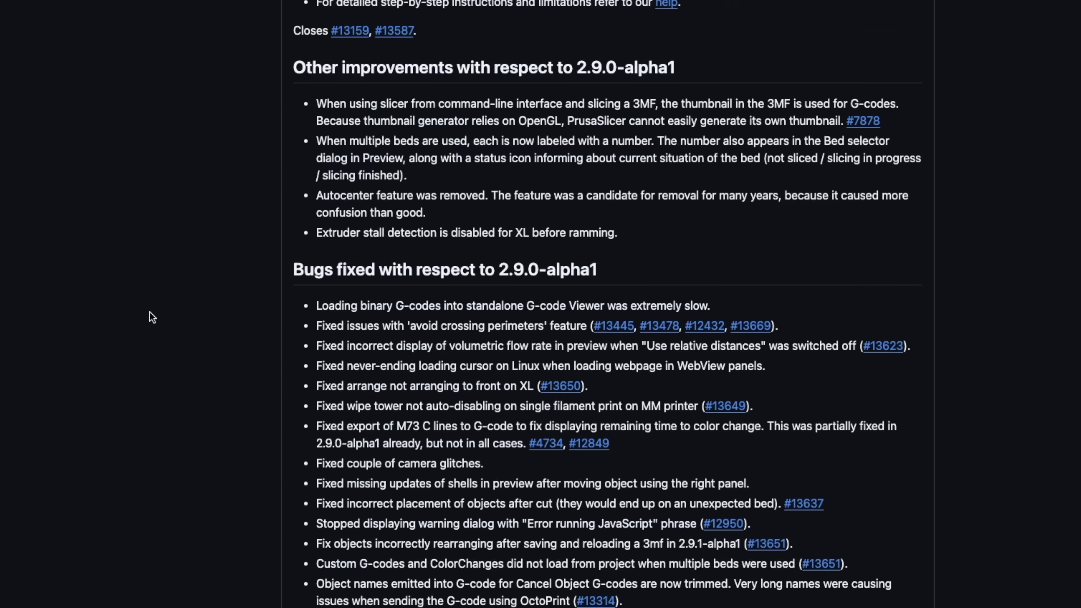
scroll(149, 312, "down", 1)
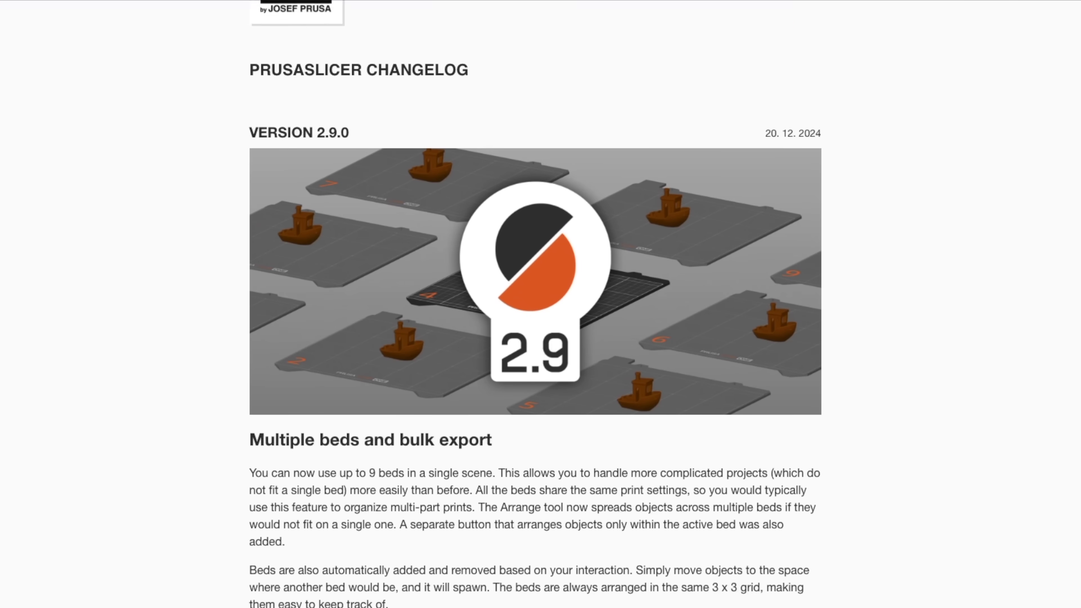
scroll(535, 298, "down", 5)
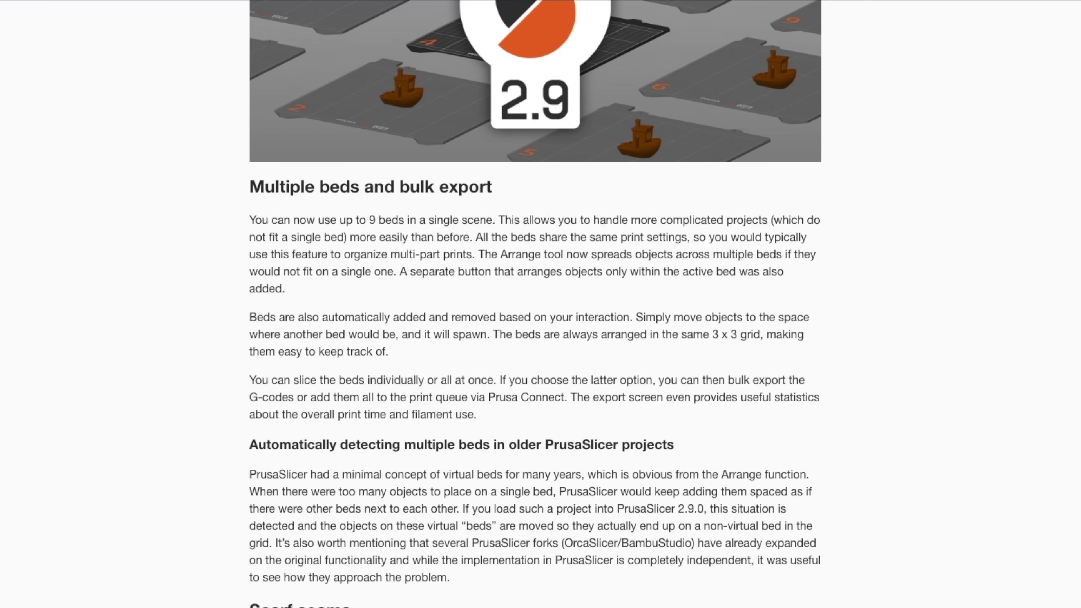
scroll(536, 304, "down", 10)
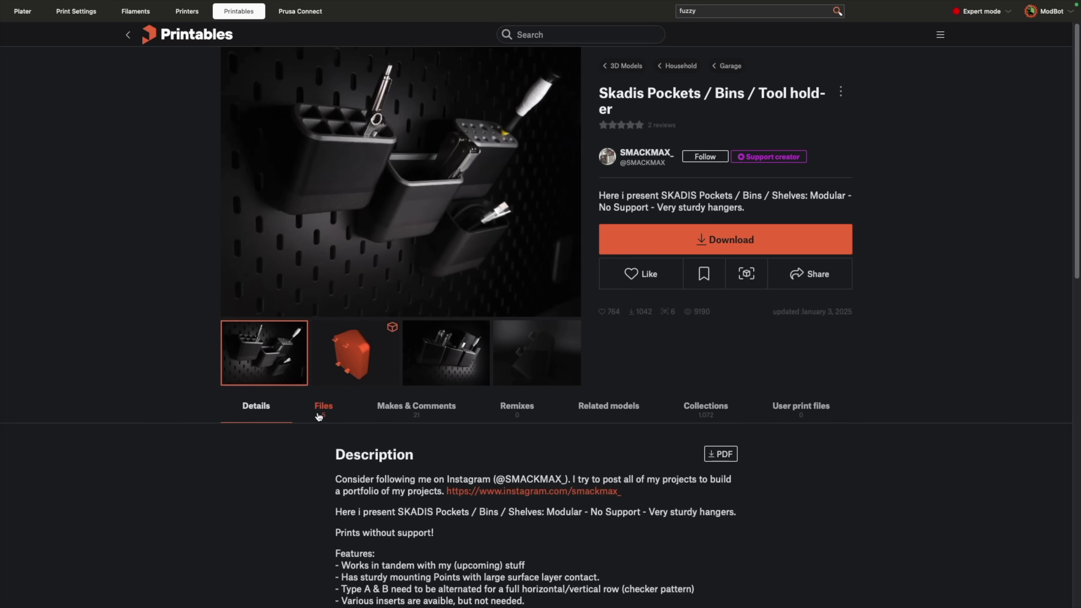
From the Skadis Pockets model's Files list, send THE WALL 10by10 Type A.stl to PrusaSlicer
left_click(322, 409)
scroll(188, 424, "down", 3)
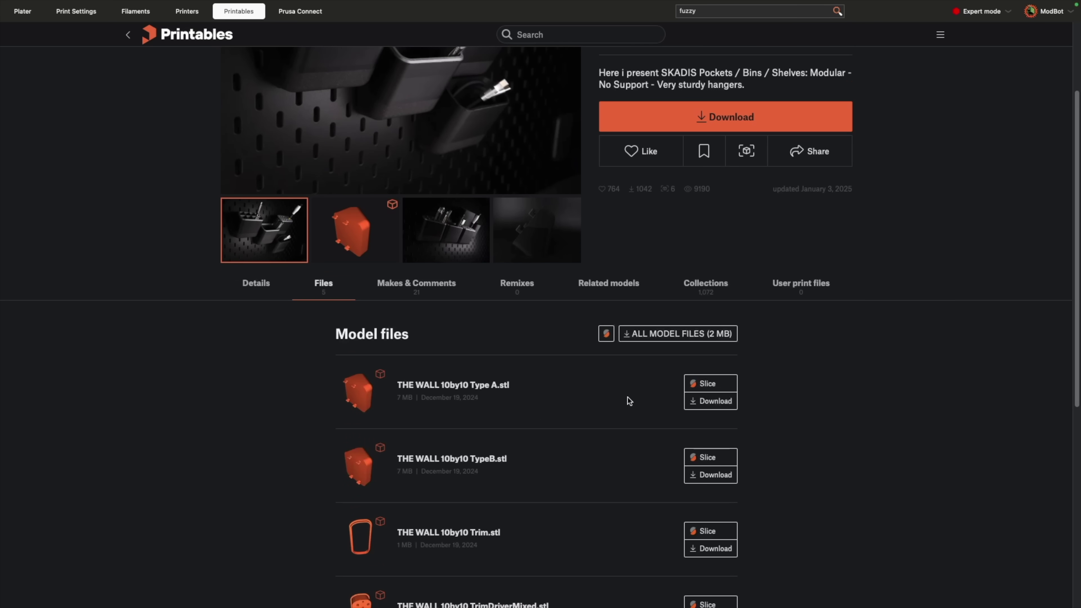
left_click(698, 383)
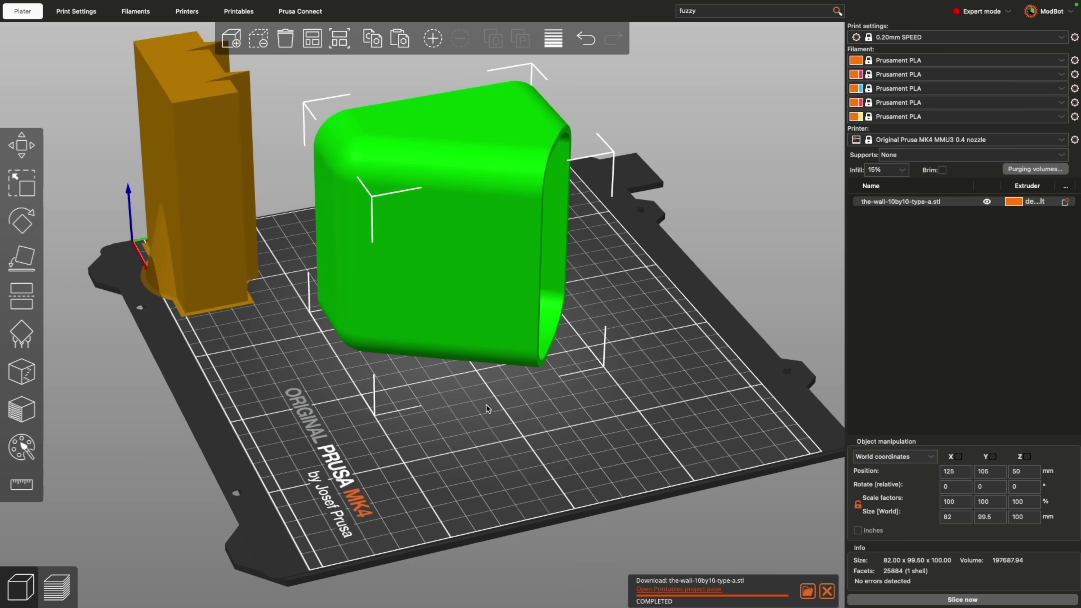